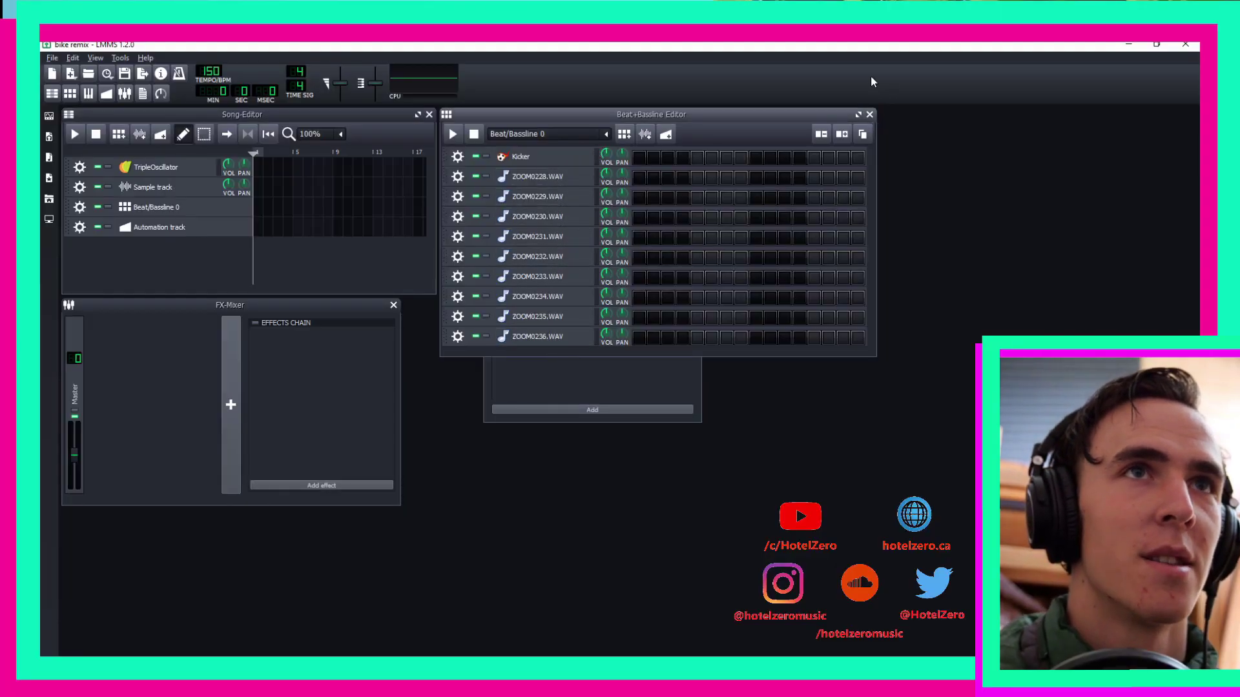
Maximize the Beat+Bassline Editor and inspect the ZOOM0228.WAV sample's instrument settings.
click(858, 114)
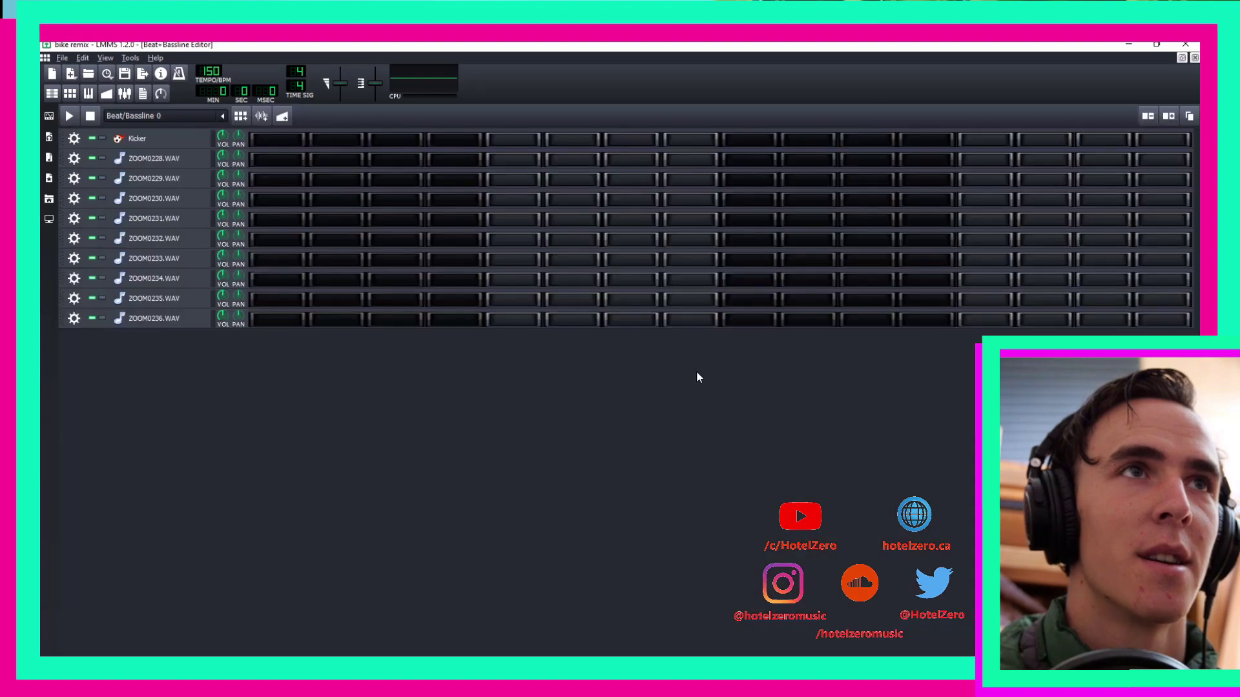
click(178, 163)
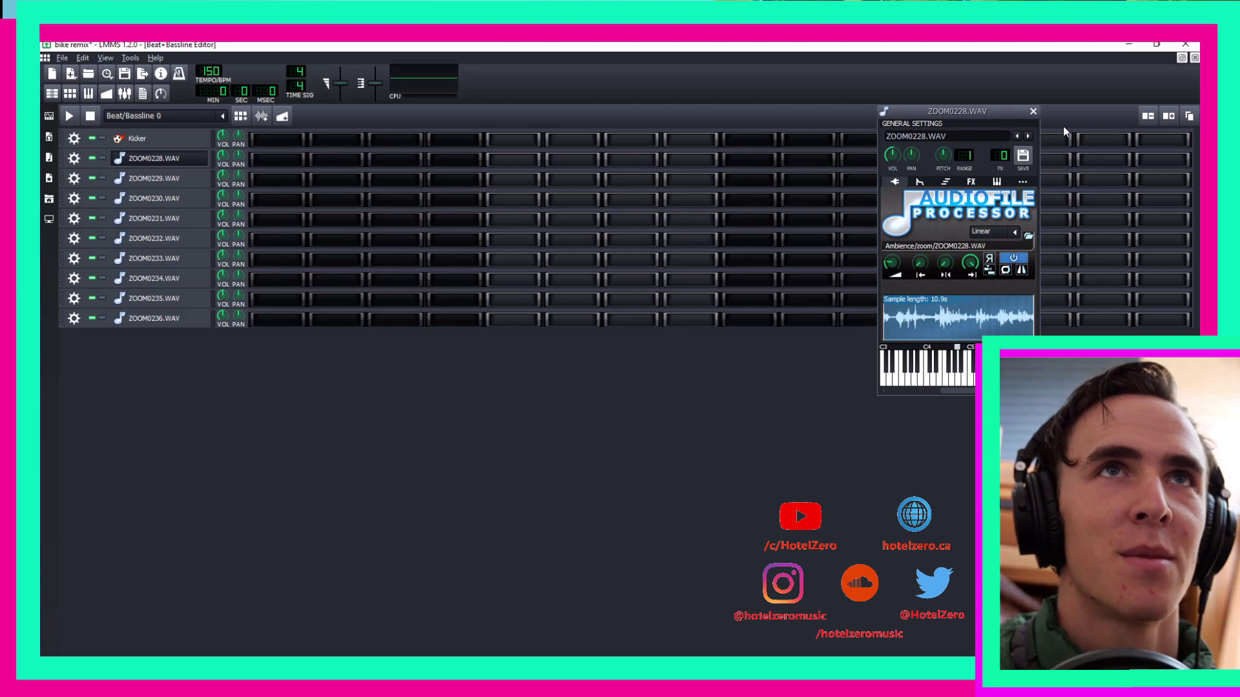
click(1033, 111)
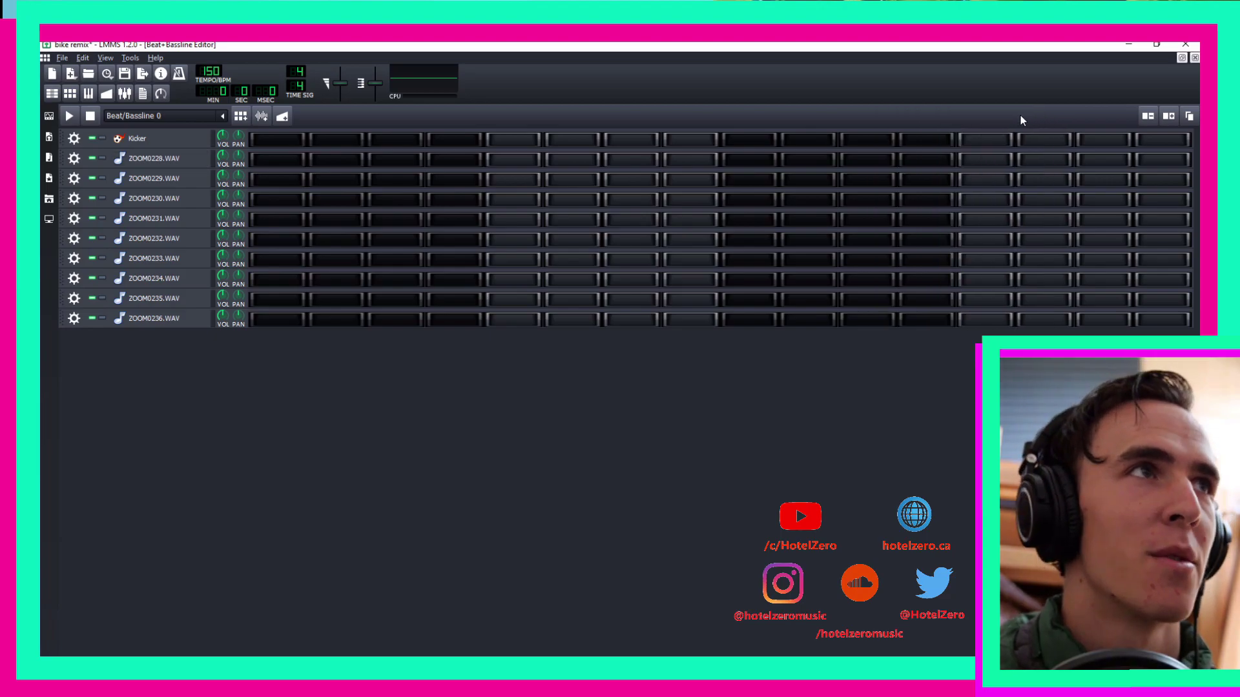
Add an FX 1 channel in the FX-Mixer and raise the sample's Amplify slightly.
click(126, 93)
click(230, 405)
click(95, 383)
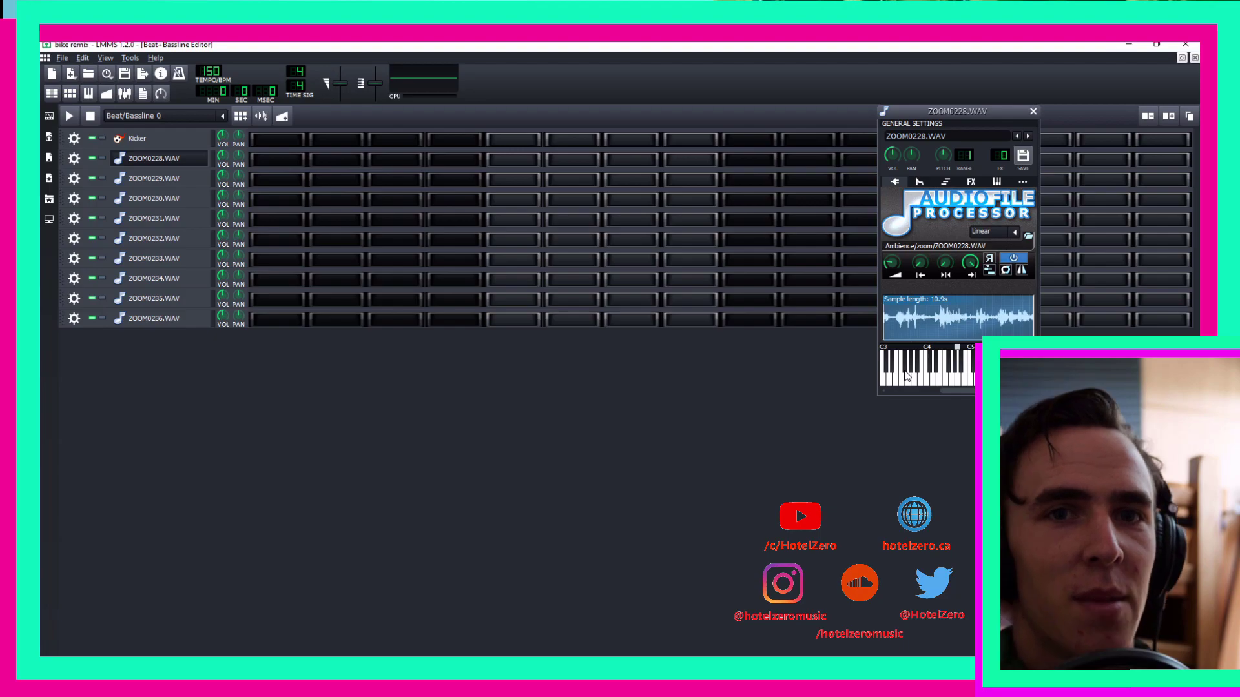
mouse_move(891, 262)
mouse_down()
mouse_move(891, 294)
mouse_move(920, 252)
mouse_up()
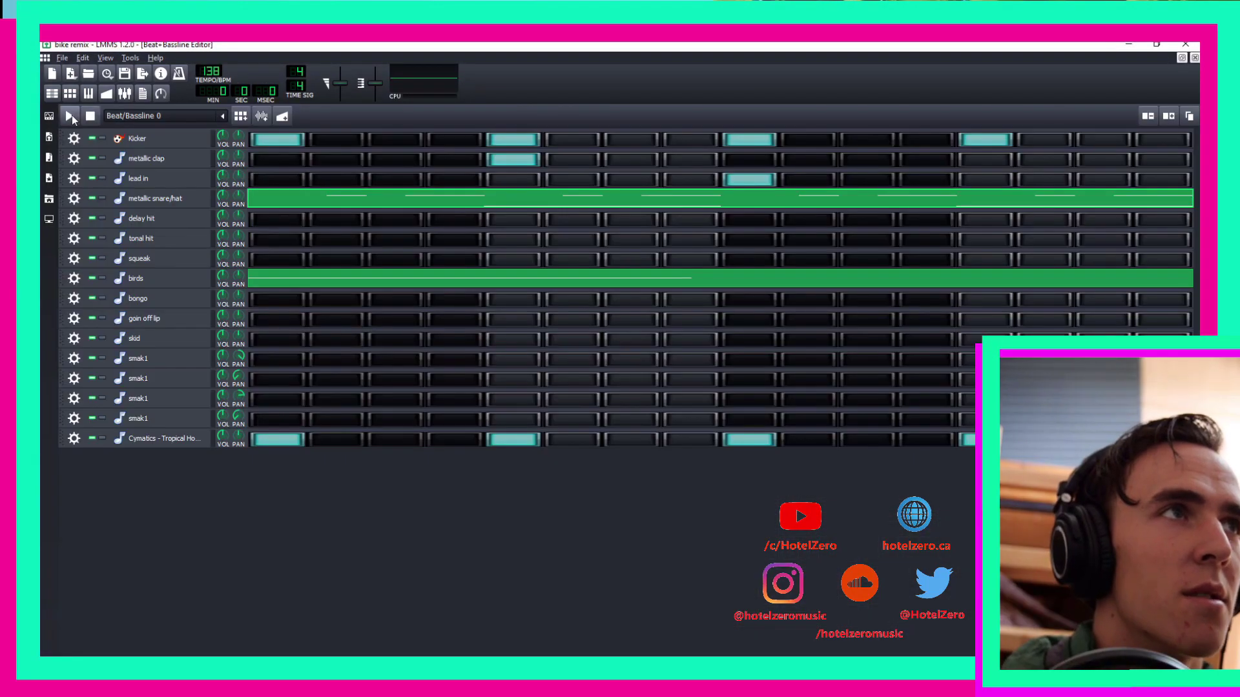
Play the beat, clone the metallic clap track and review its envelope settings.
click(69, 116)
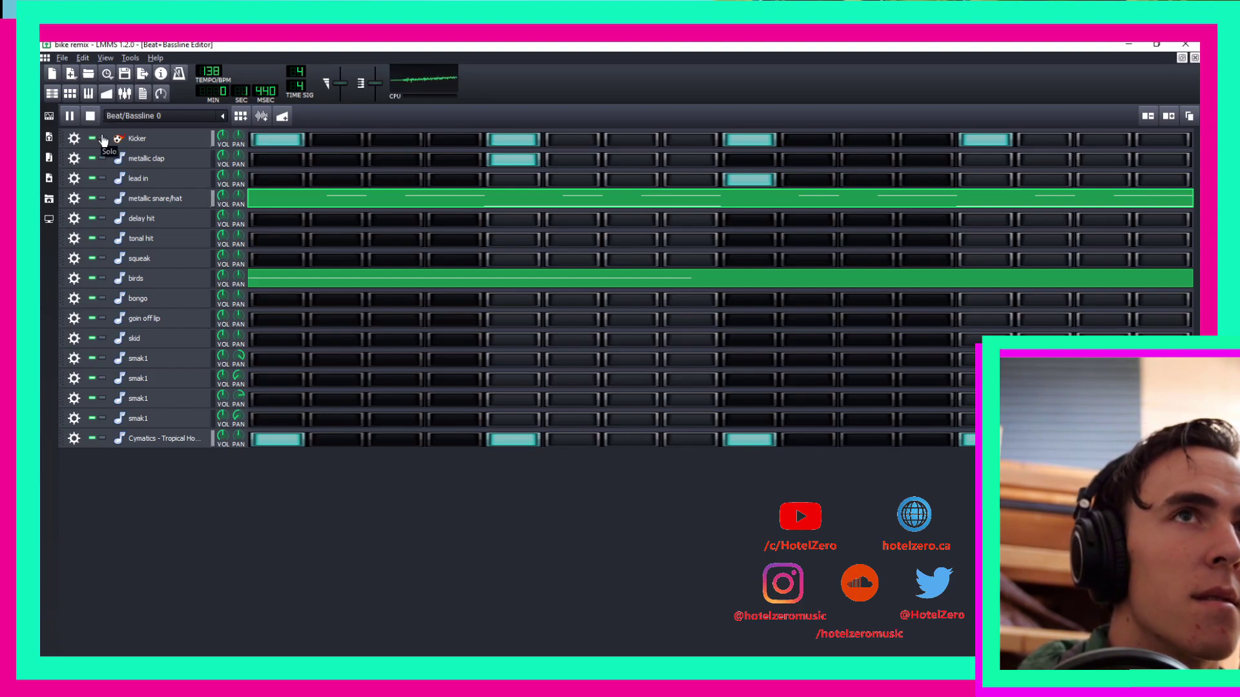
key(space)
click(74, 158)
click(95, 175)
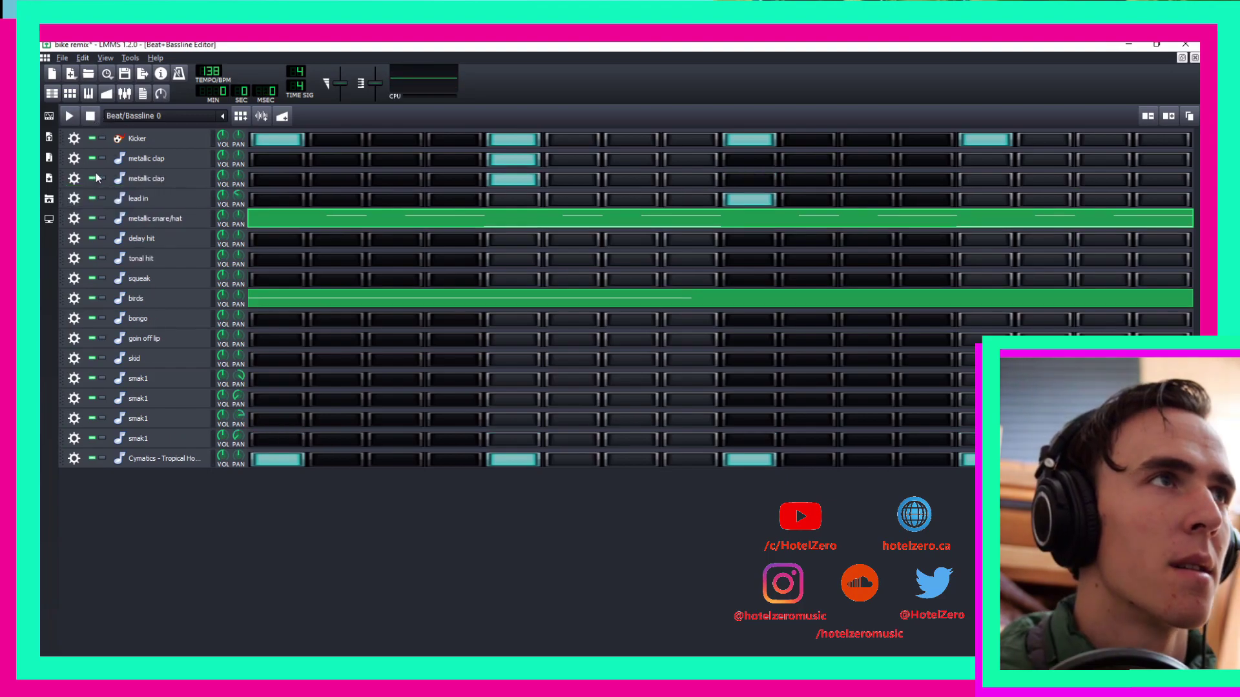
click(158, 186)
click(101, 372)
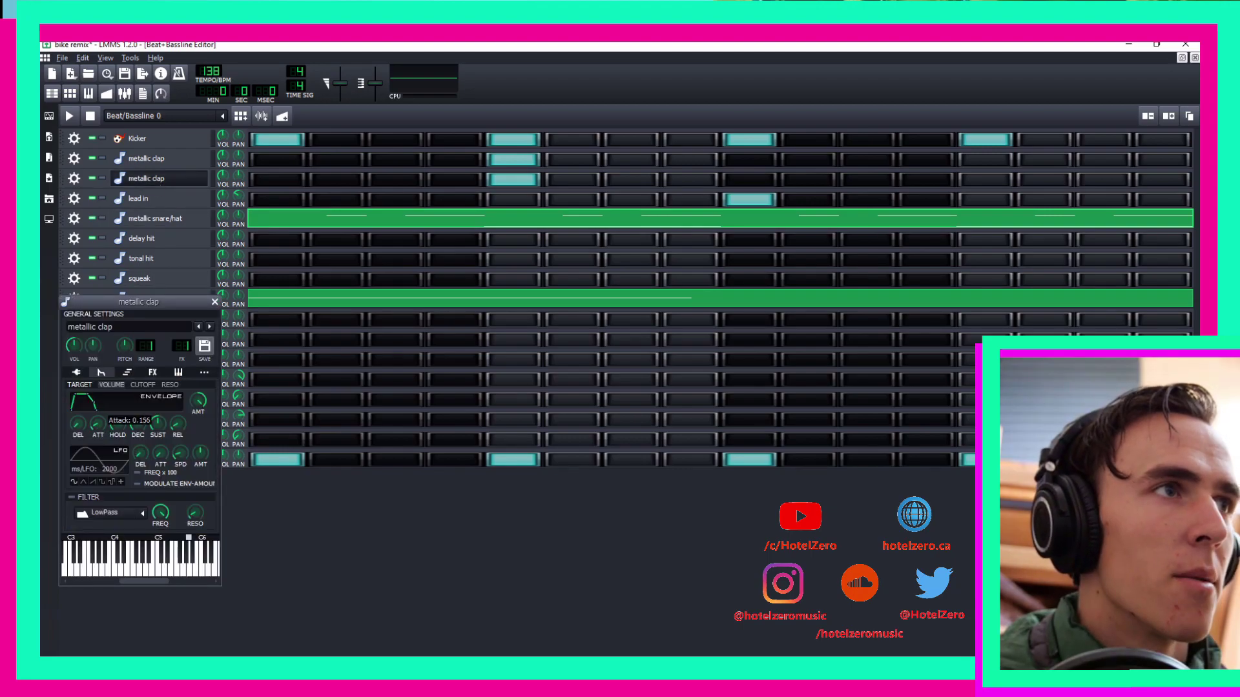
click(214, 301)
Move the cloned clap's hit to a late offbeat step, auditioning the placement.
click(513, 180)
click(925, 180)
key(space)
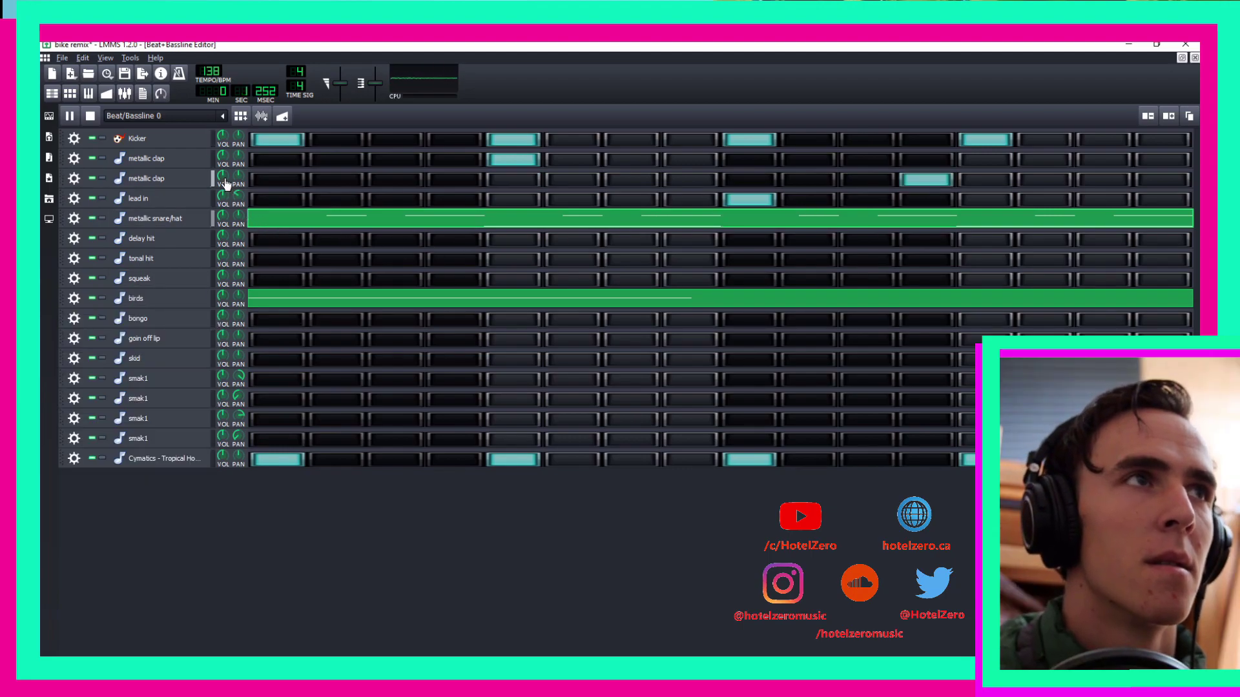
click(926, 180)
click(868, 180)
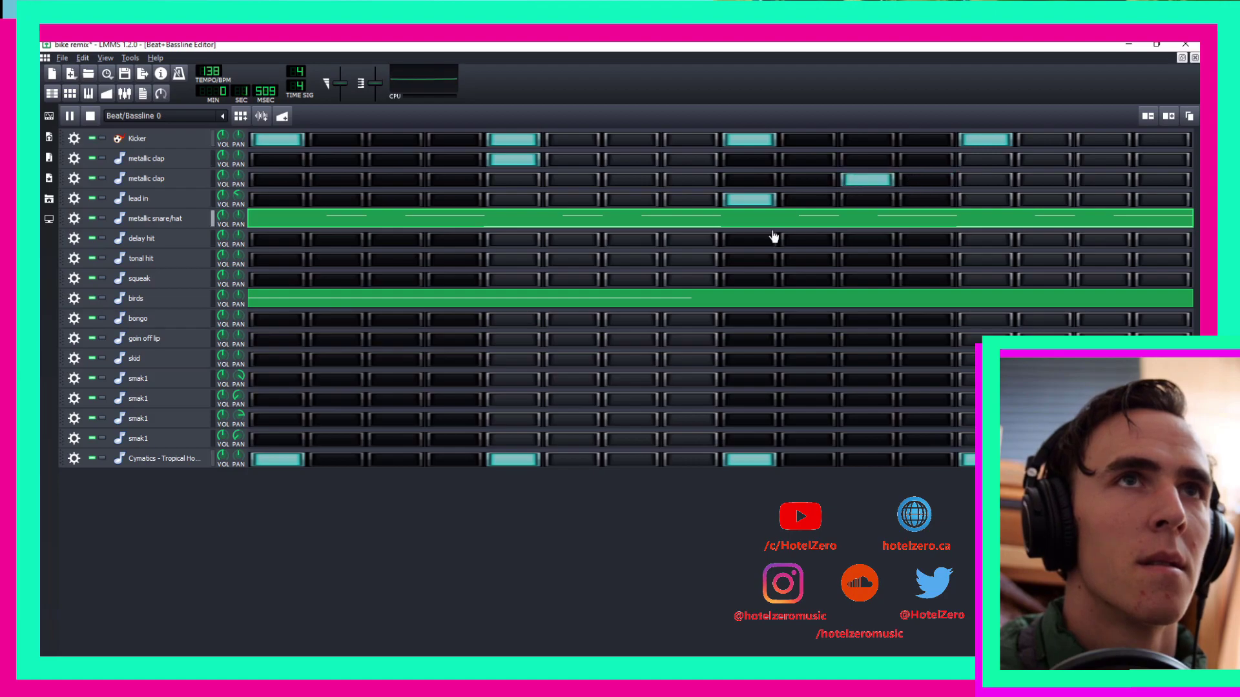
key(space)
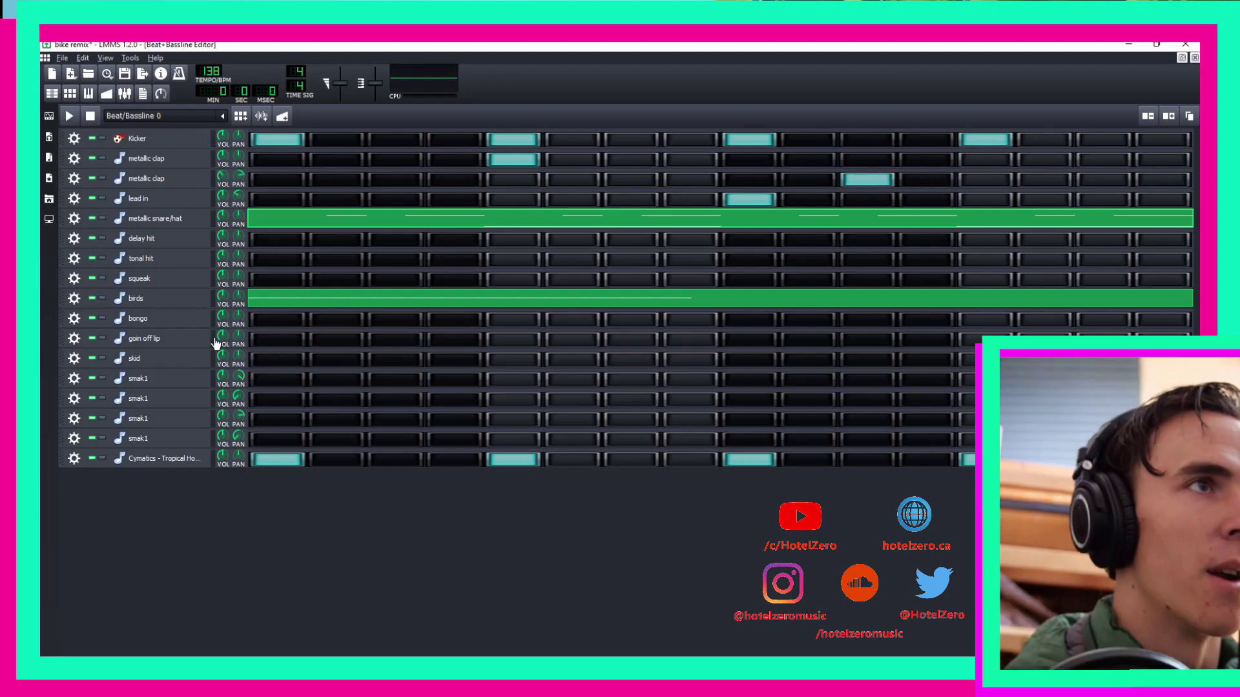
Add a goin off lip hit on step 1 and extend the beat to 32 steps.
click(278, 341)
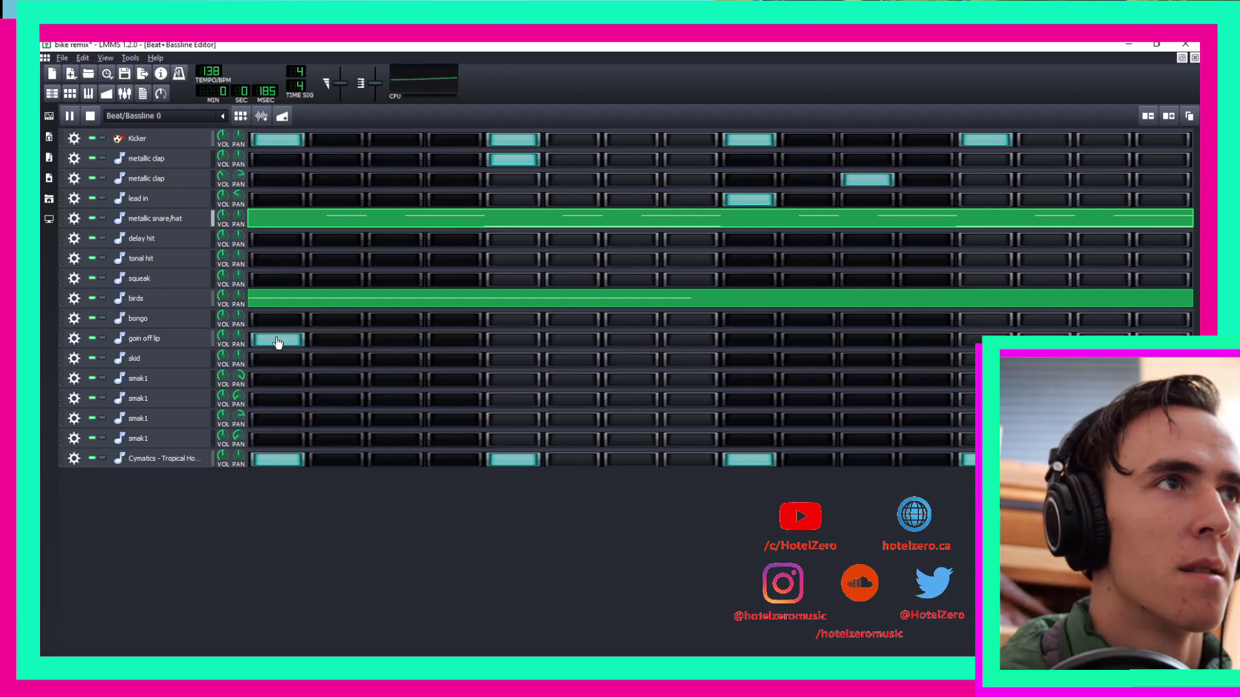
key(space)
key(space)
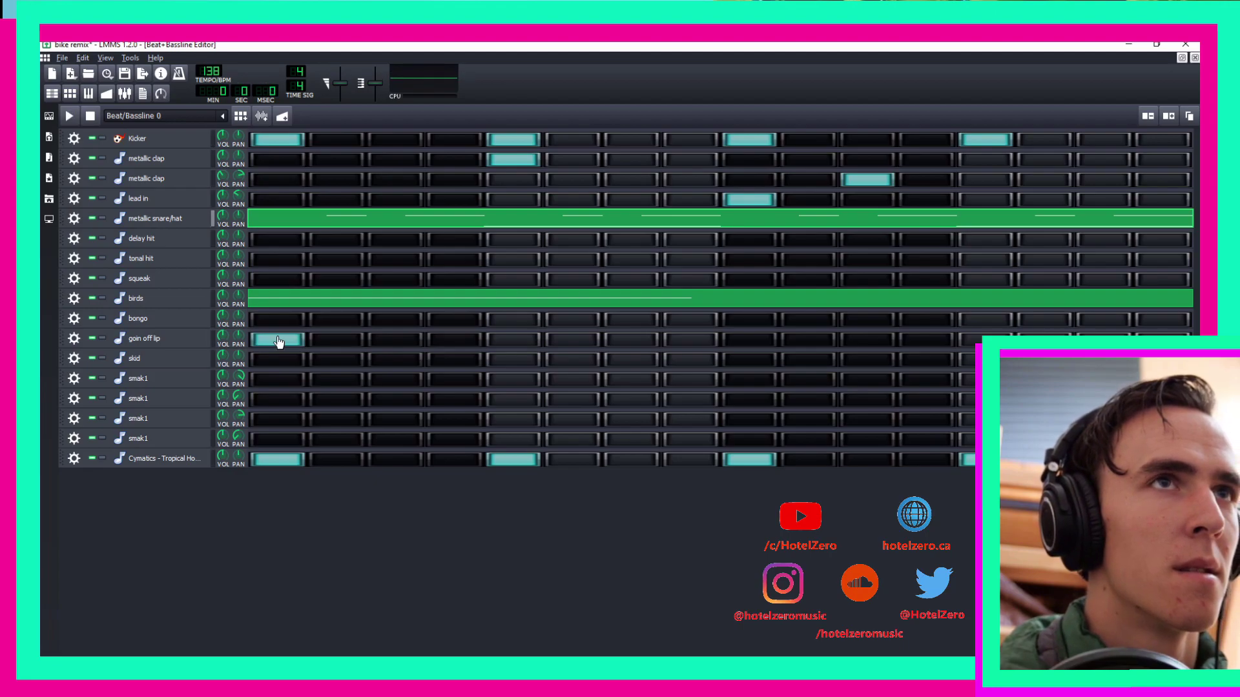
click(1188, 117)
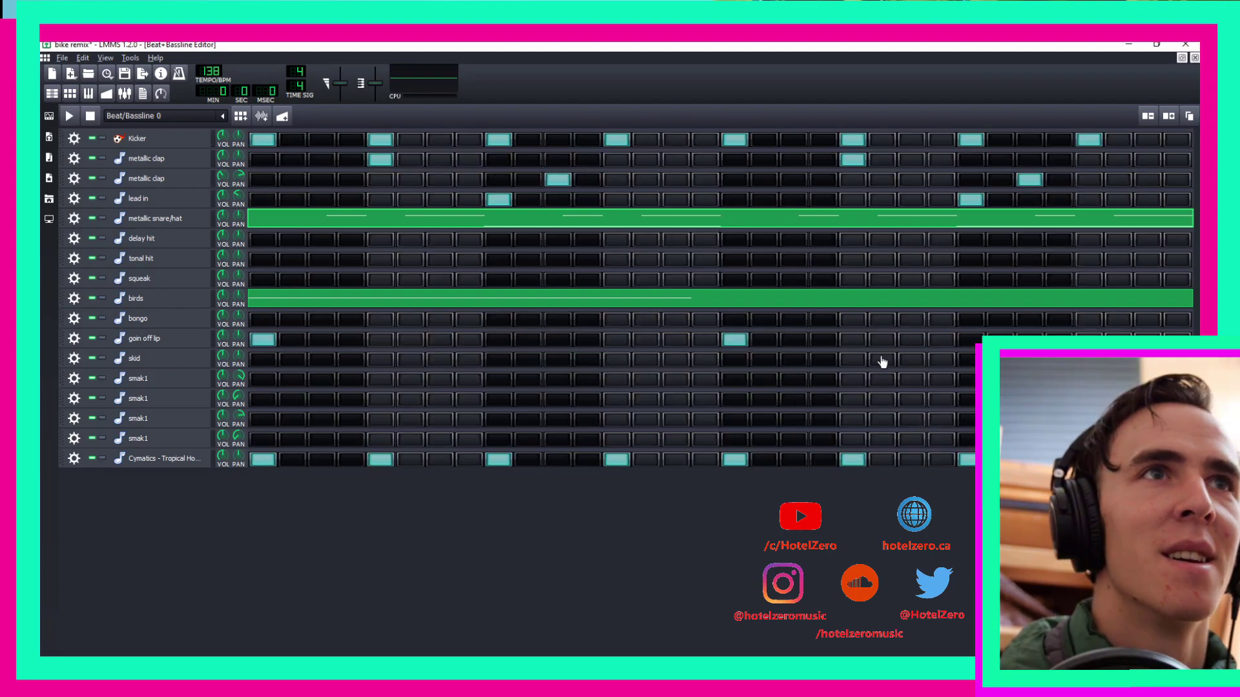
double_click(930, 219)
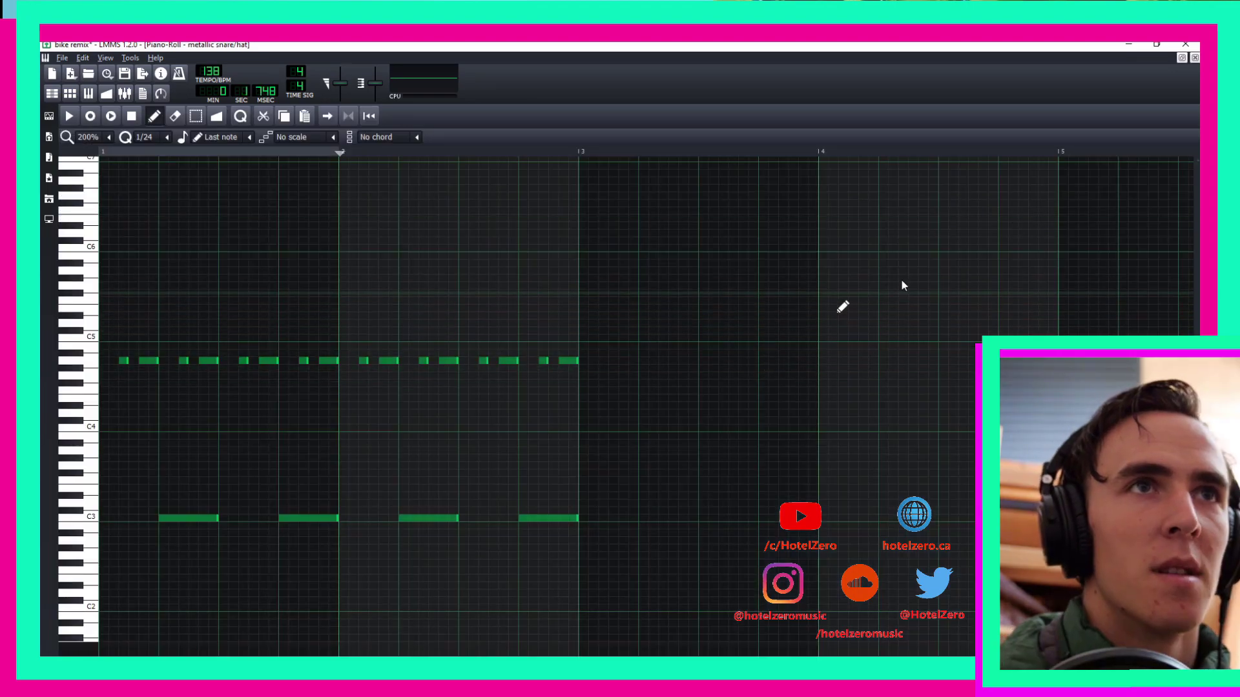
Close the snare/hat piano roll and save the project after filling bongo, skid and smak1 hits.
click(1195, 58)
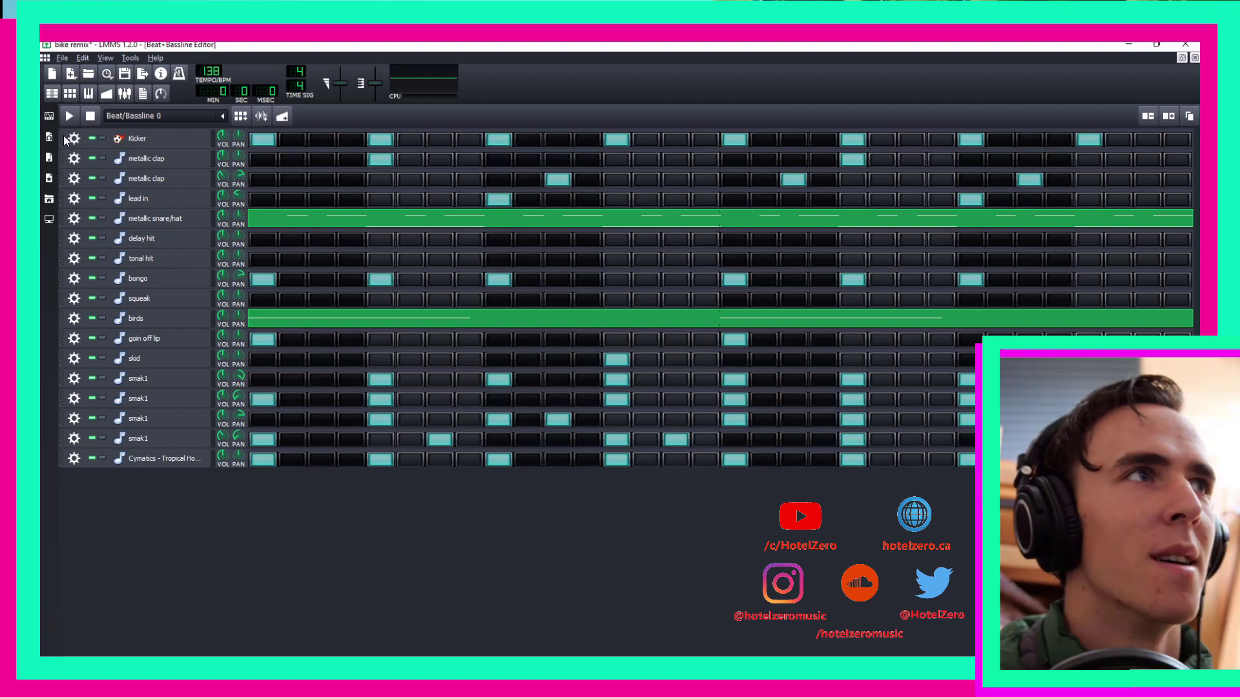
key(ctrl+s)
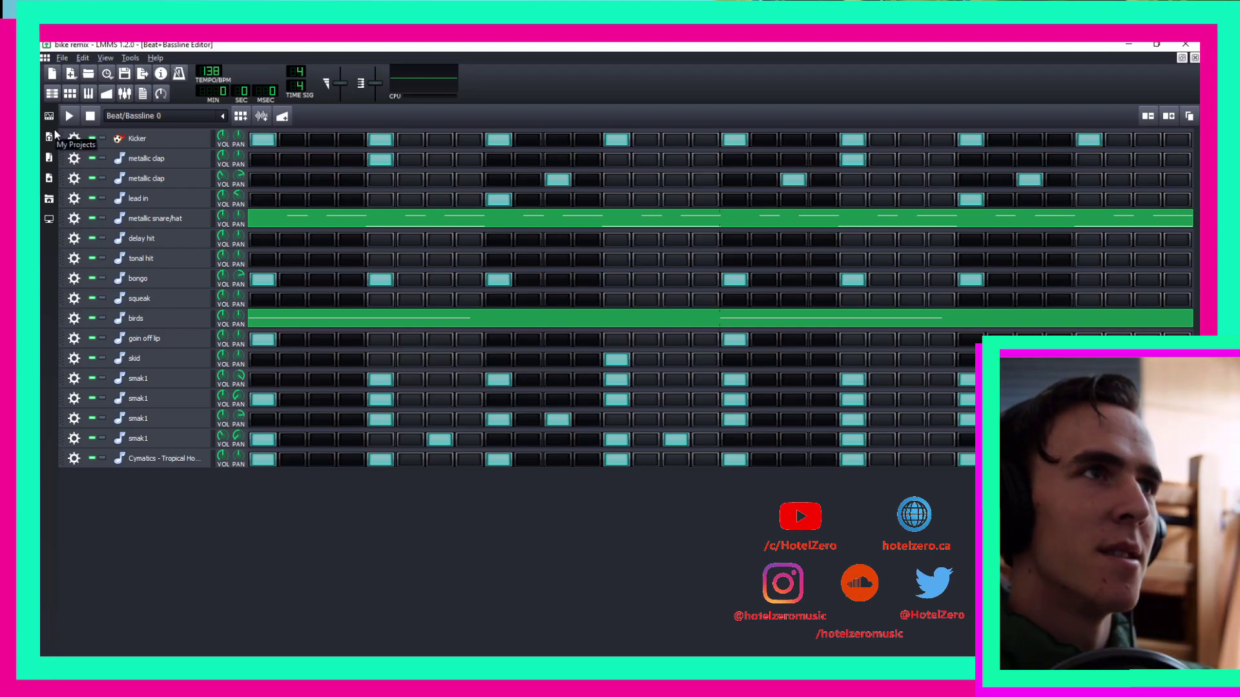
Audition the tonal hit sample at C3 in its AudioFileProcessor, then open its piano roll.
click(187, 262)
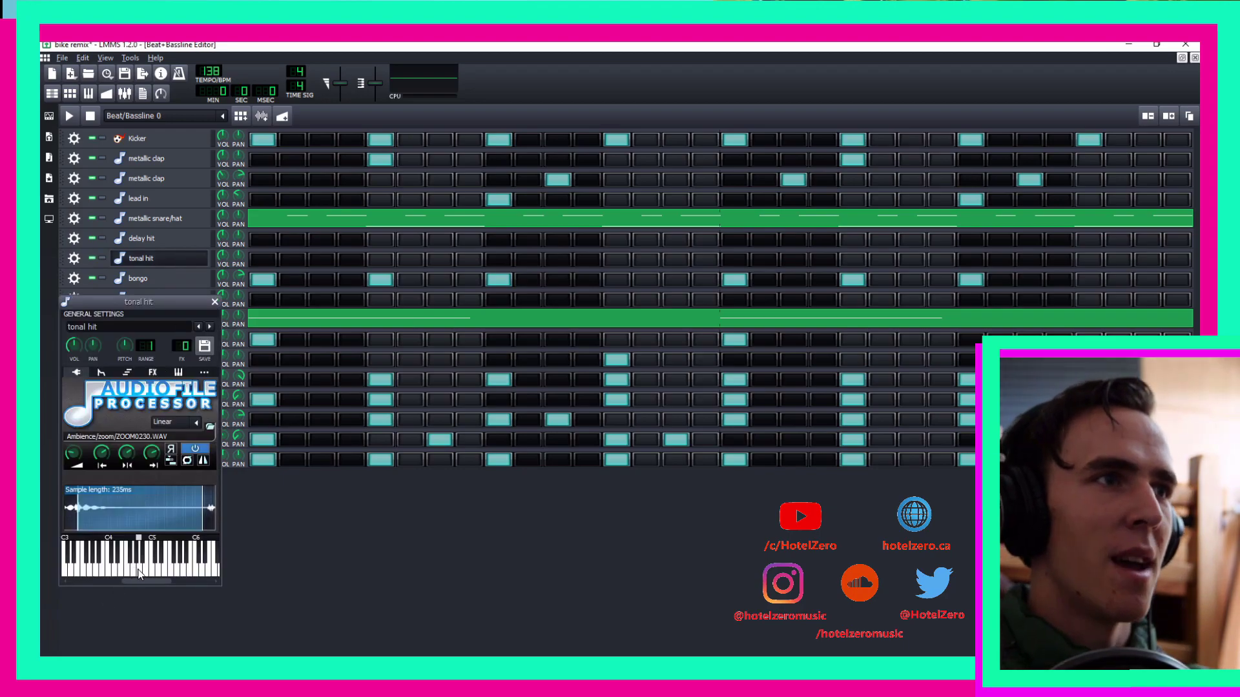
drag(91, 574, 74, 574)
click(70, 572)
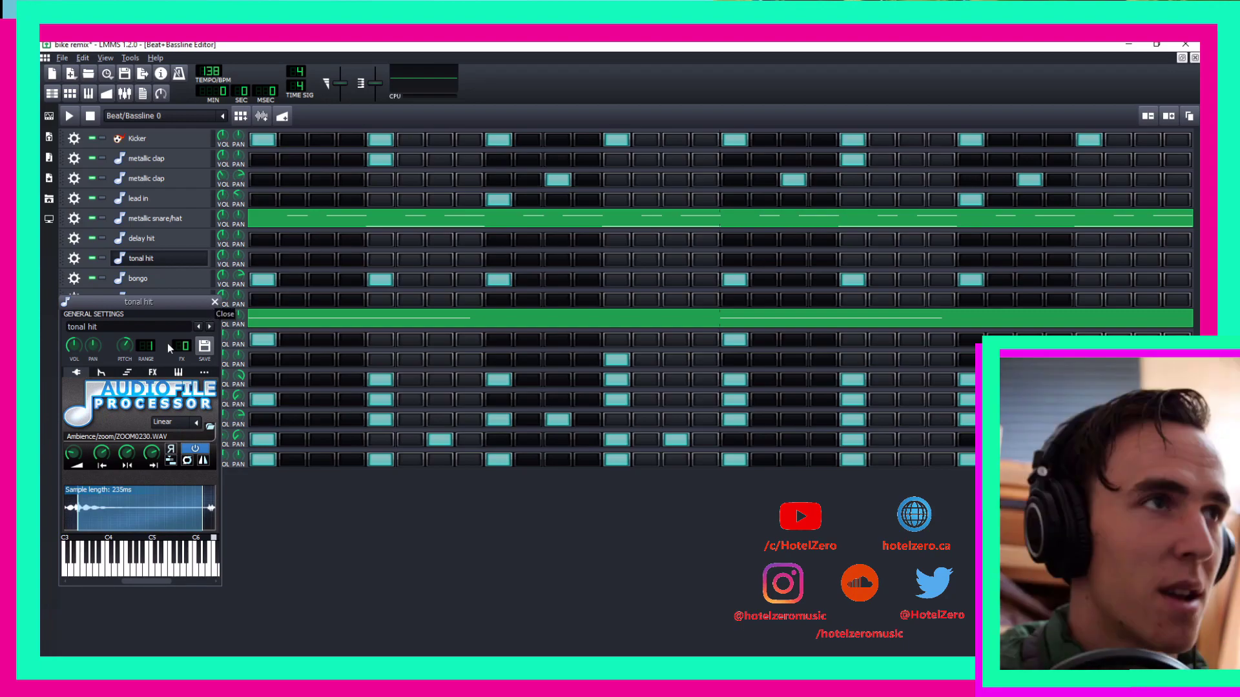
click(214, 303)
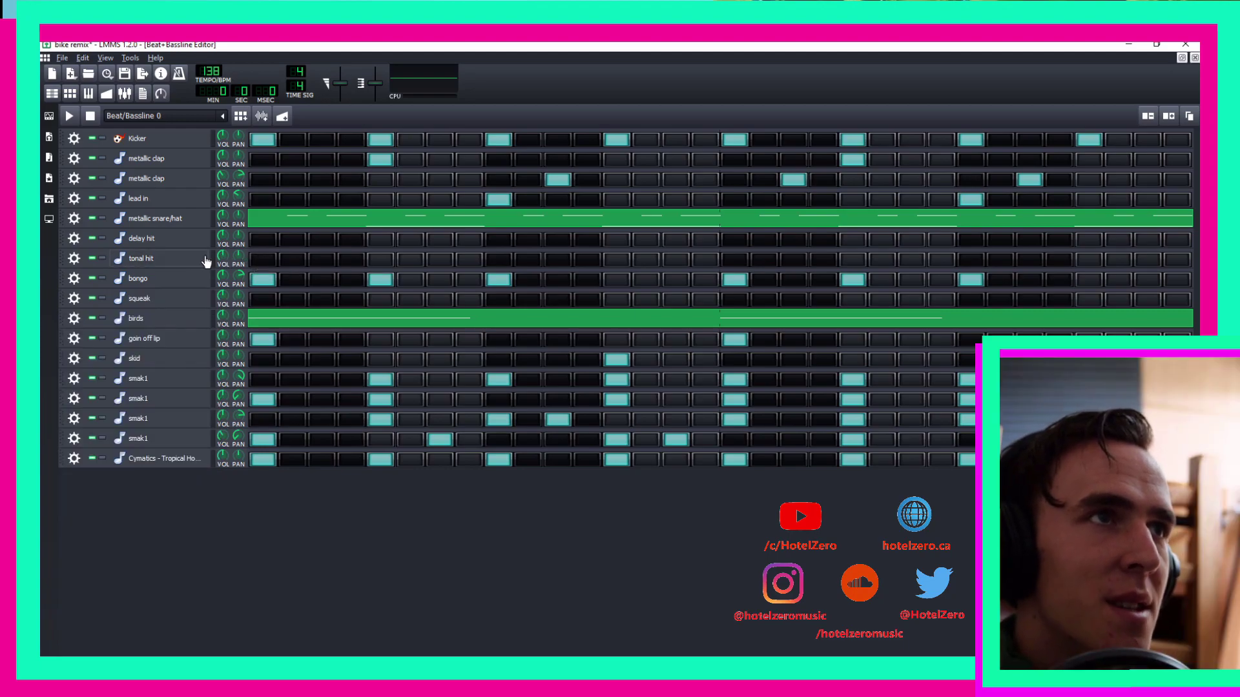
right_click(264, 258)
click(284, 266)
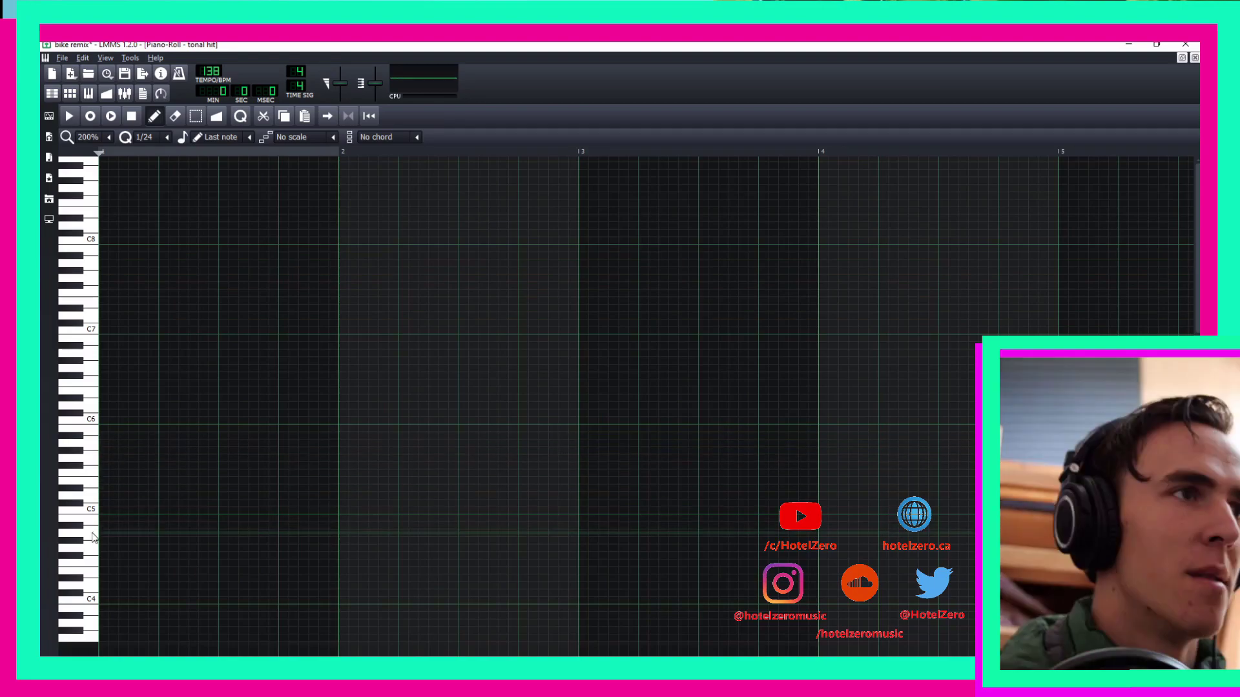
Paste the short tonal hit notes into bars 1–2, play the beat, and reopen the tonal hit settings.
key(ctrl+v)
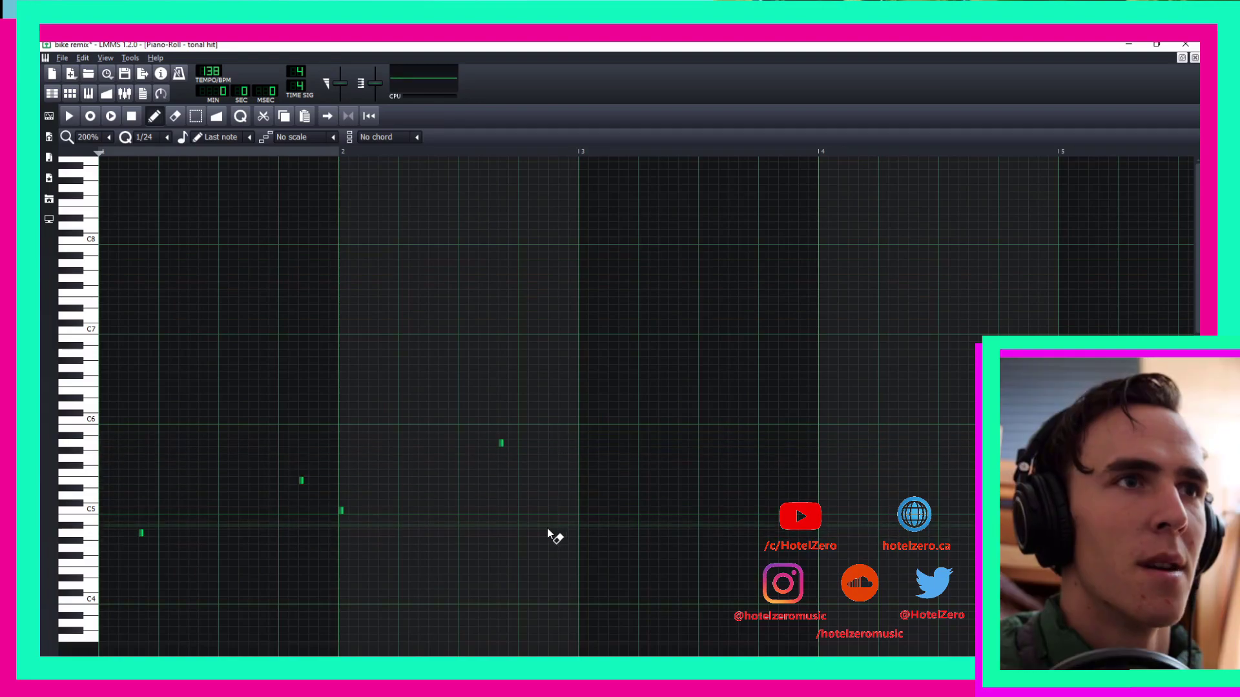
click(70, 93)
click(69, 116)
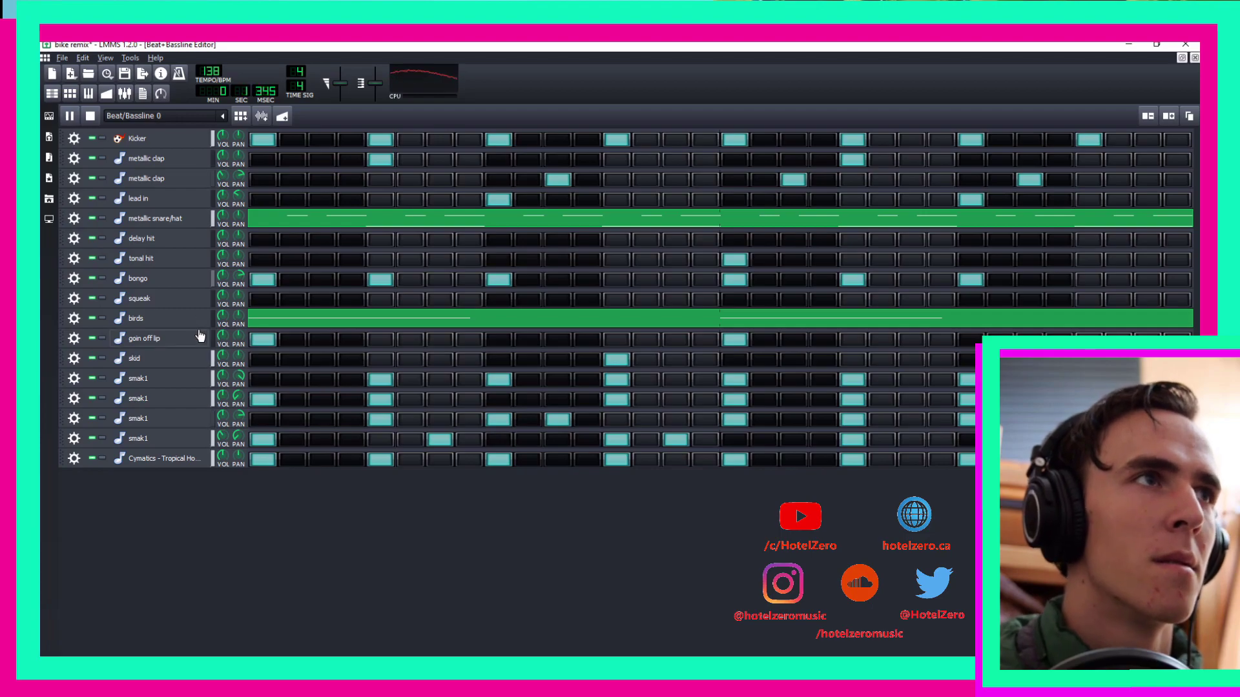
click(186, 260)
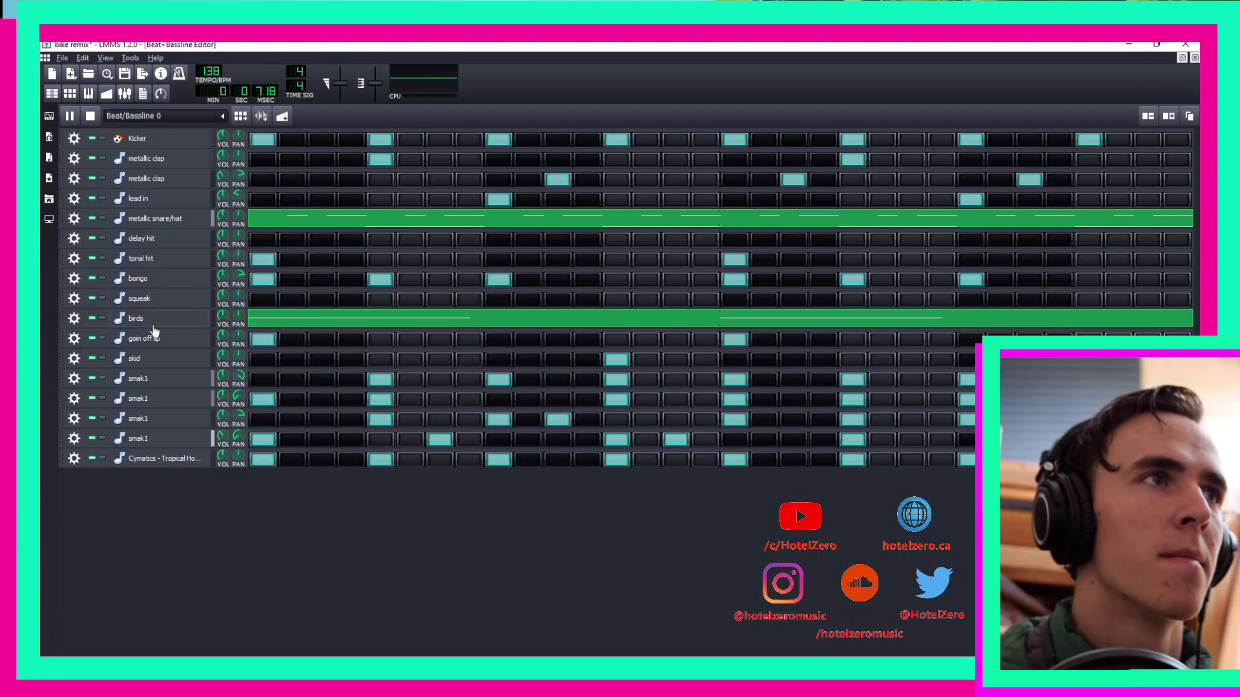
click(182, 260)
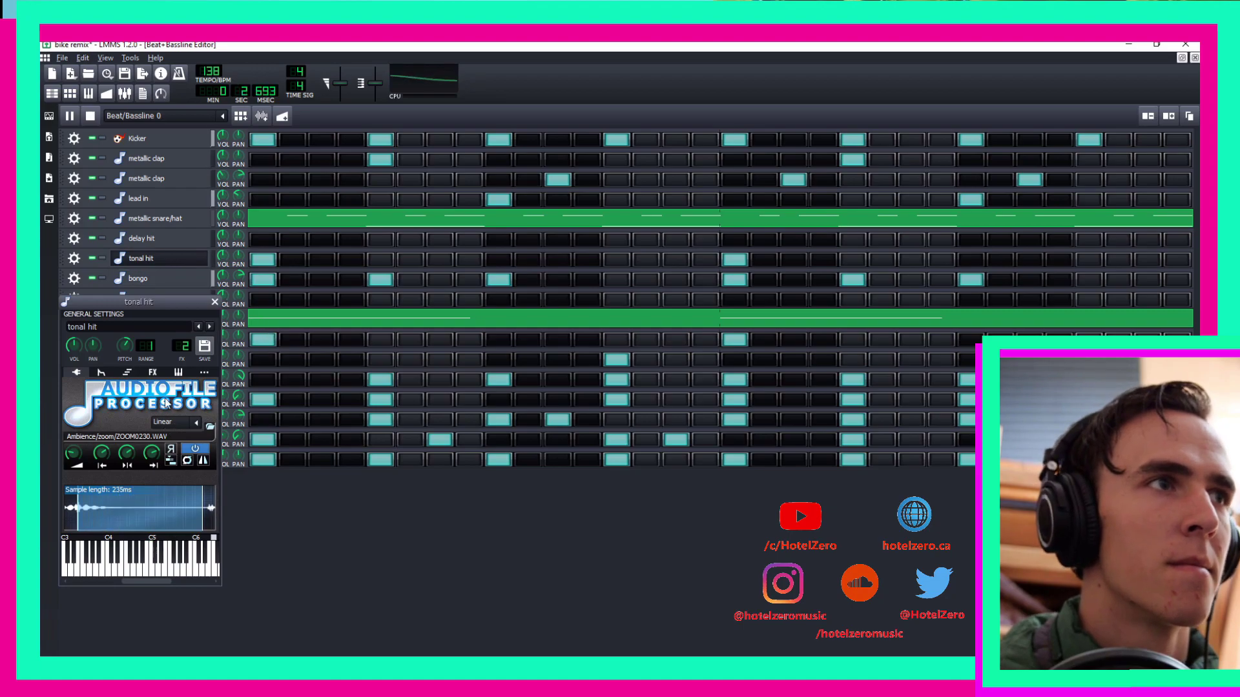
Add Calf Reverb LADSPA and Calf Compressor LADSPA to the tonal hit and adjust the compressor threshold.
click(152, 373)
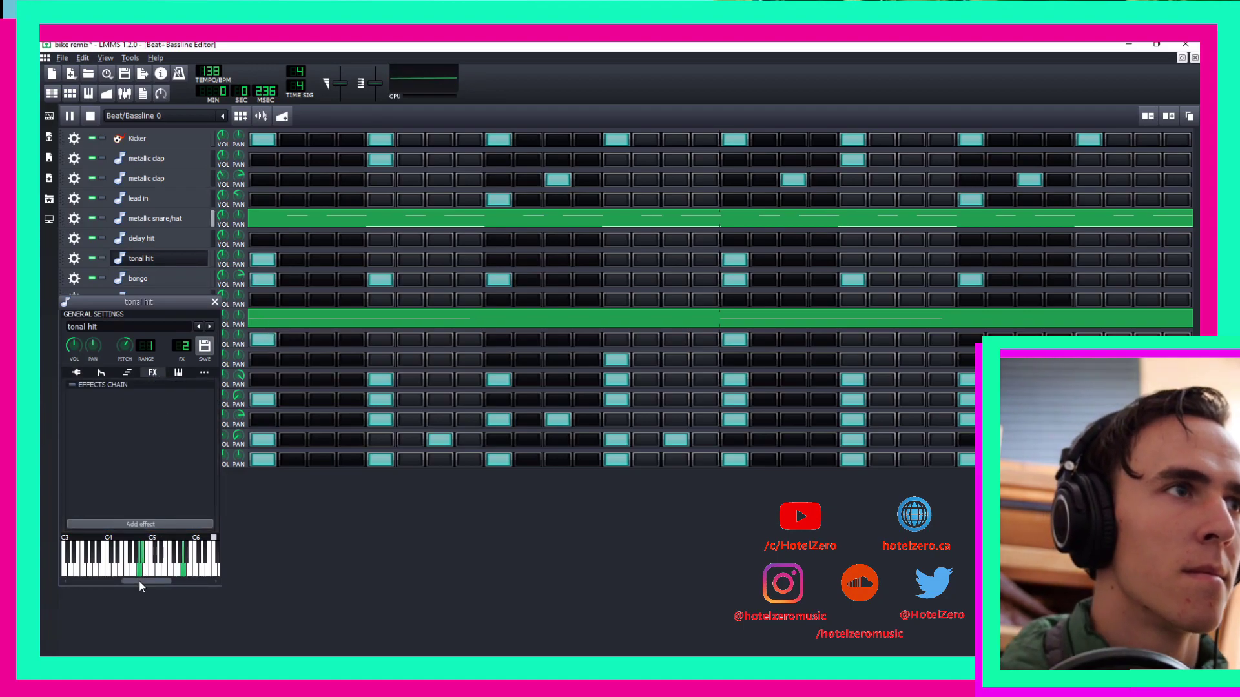
click(139, 524)
text(calf reve)
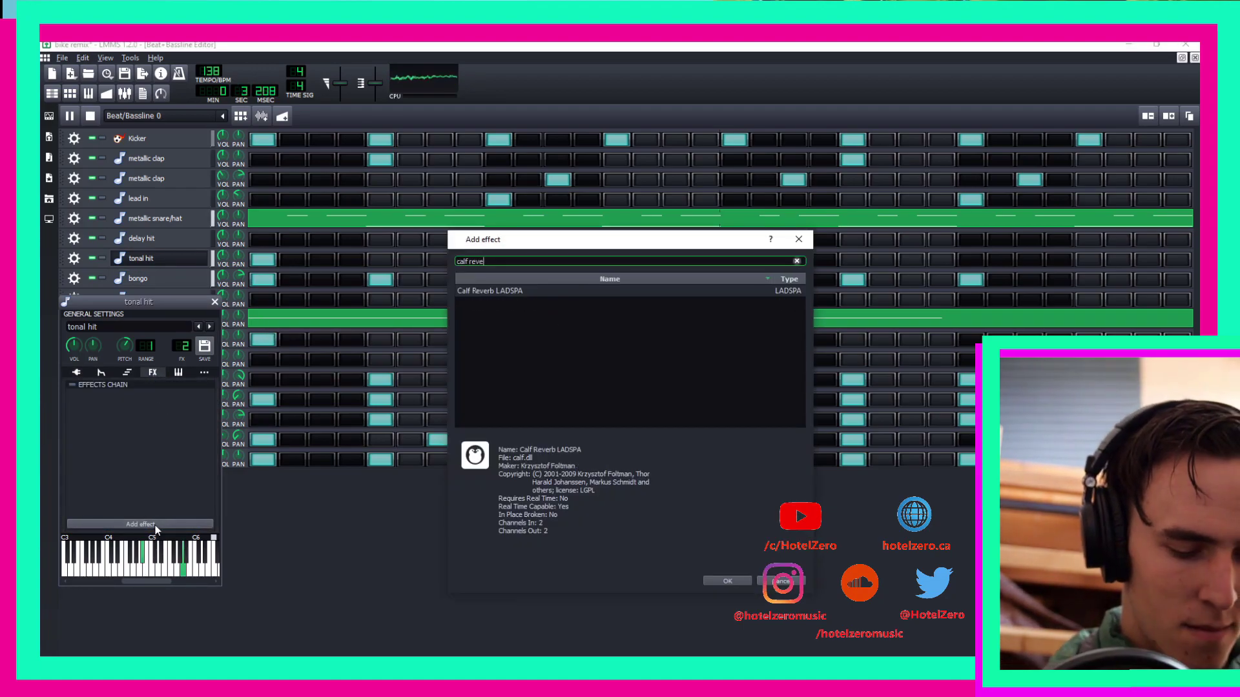
key(Return)
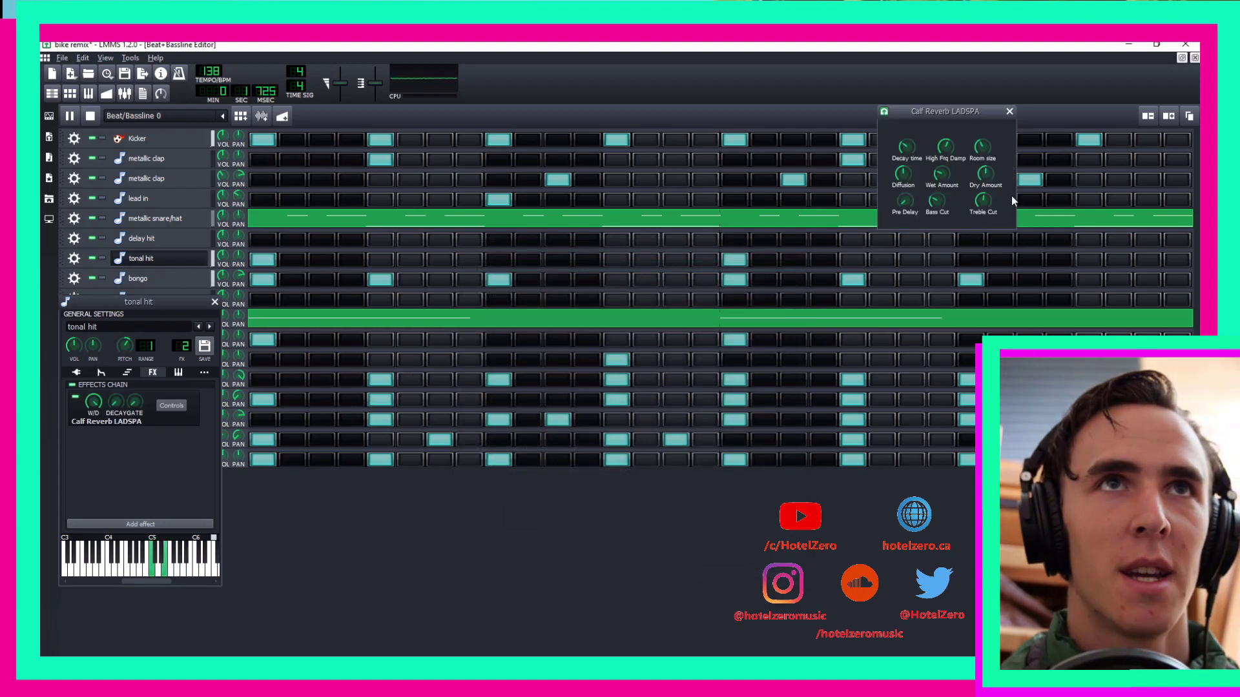
click(139, 525)
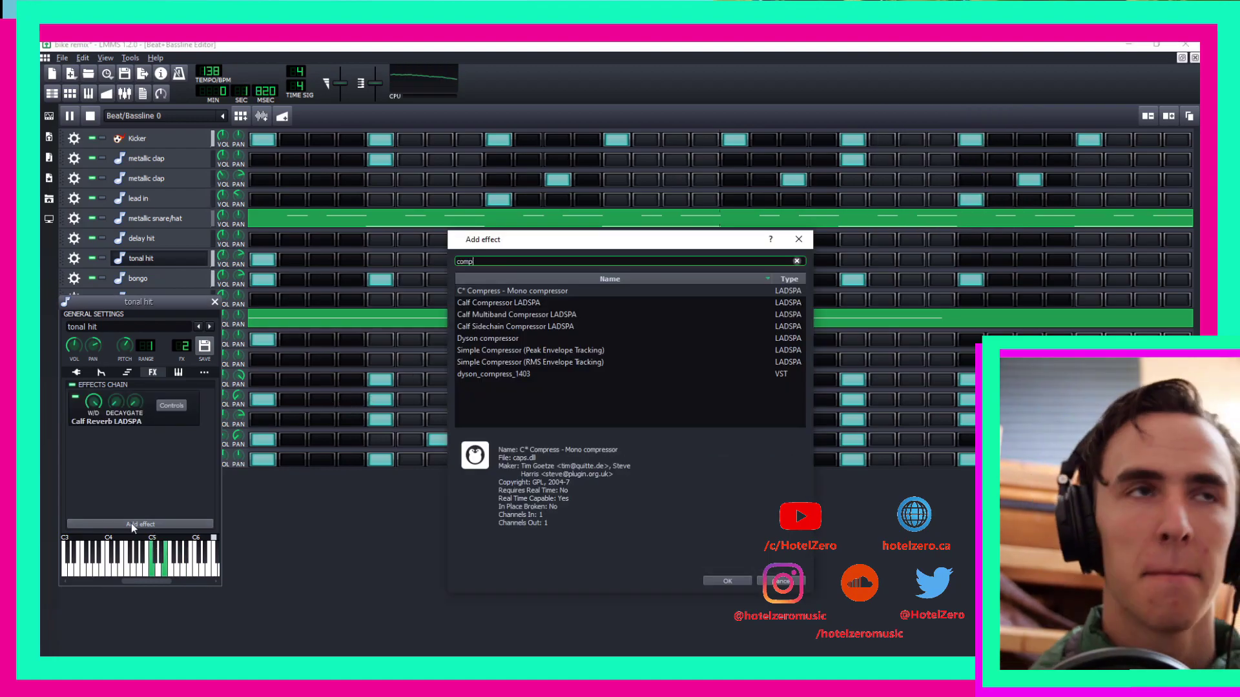
double_click(536, 304)
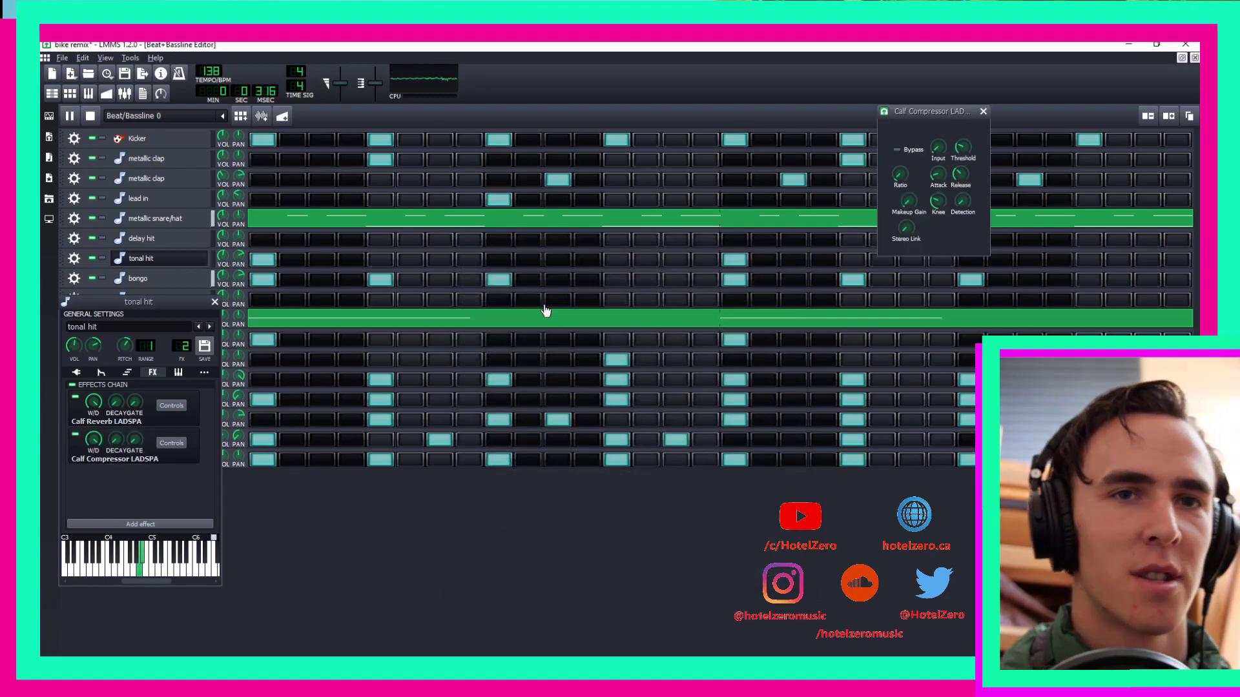
click(967, 156)
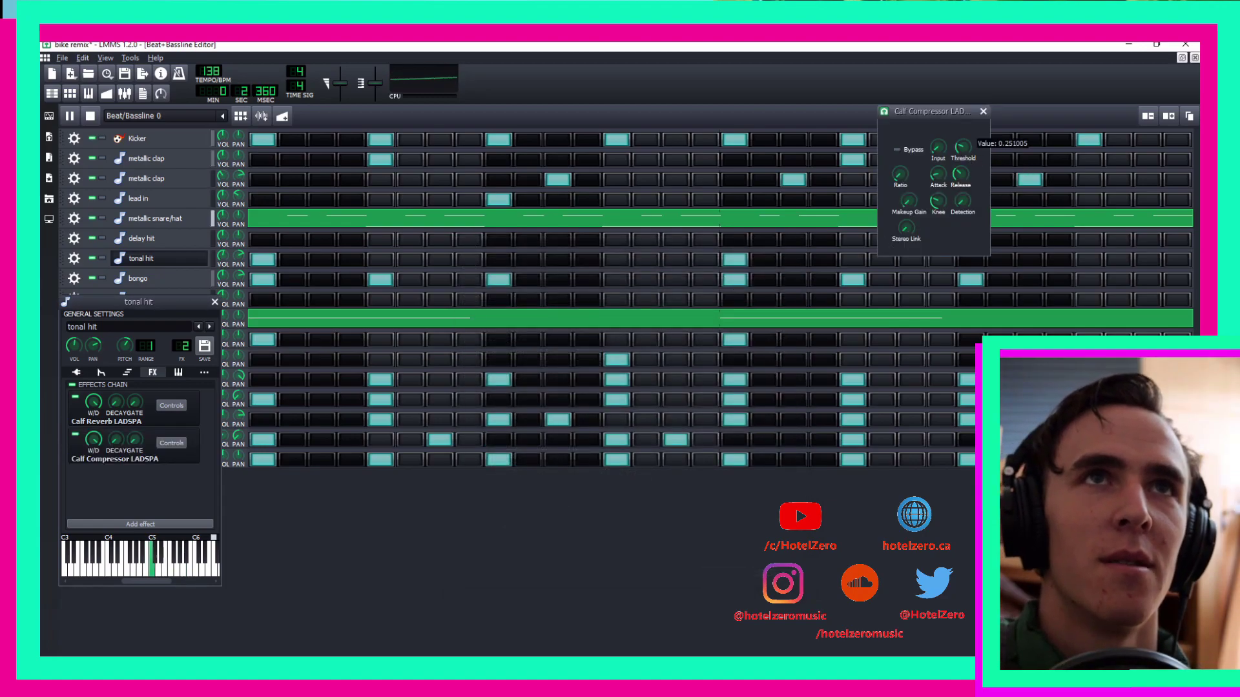
click(984, 111)
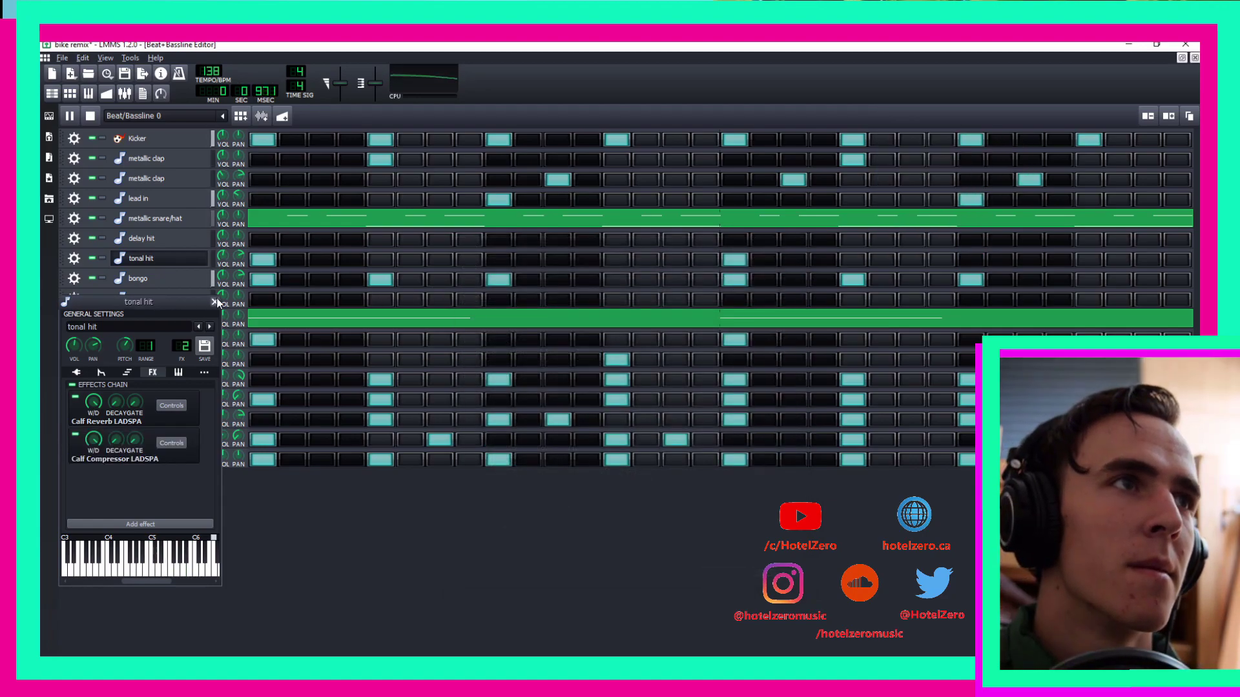
Check the Kicker instrument settings, stop playback and save the project.
click(215, 302)
click(162, 139)
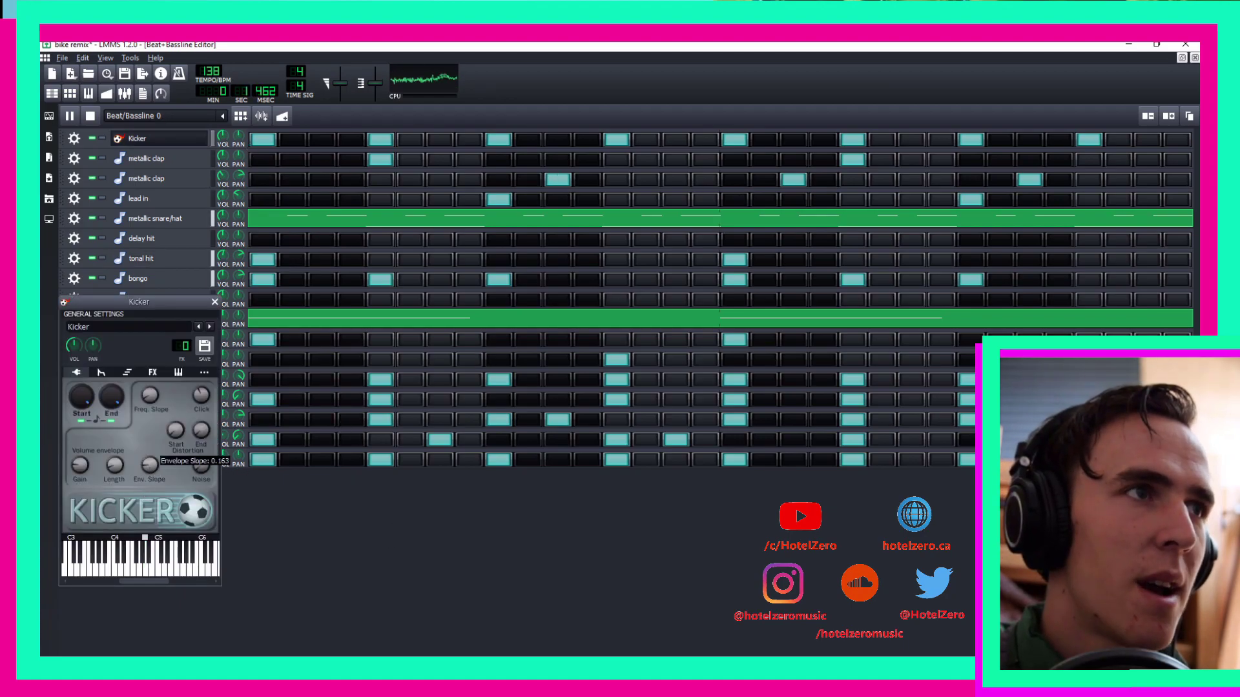
click(215, 301)
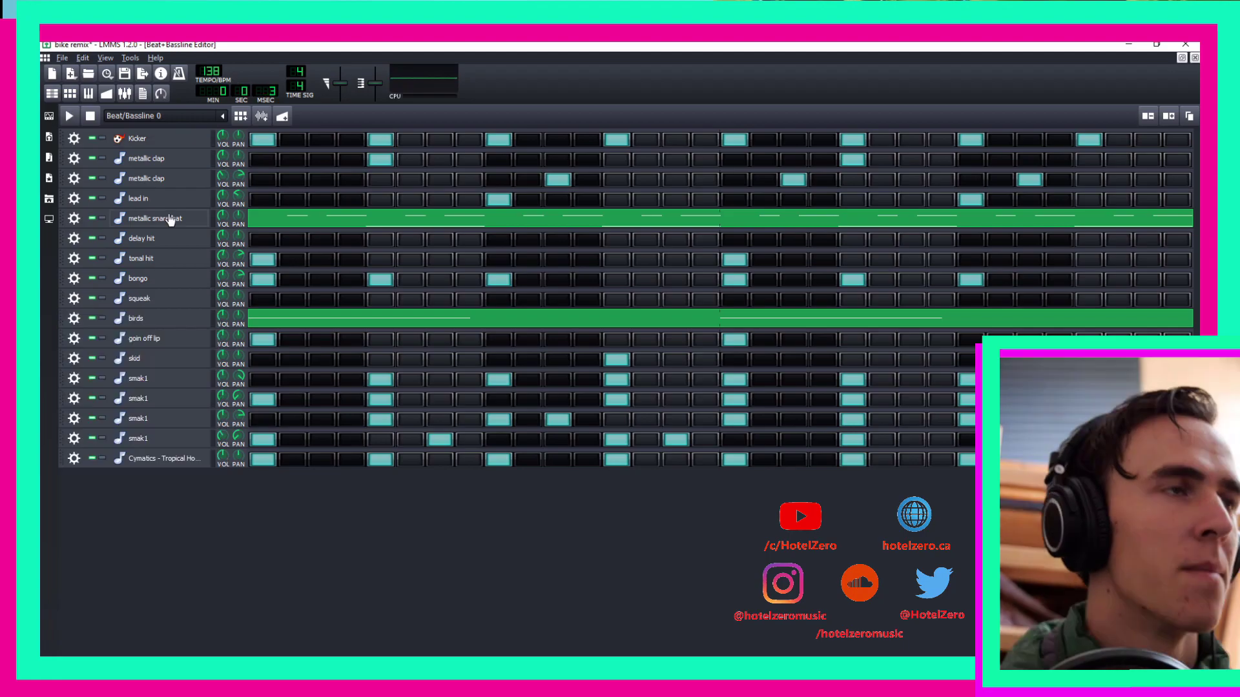
key(space)
key(ctrl+s)
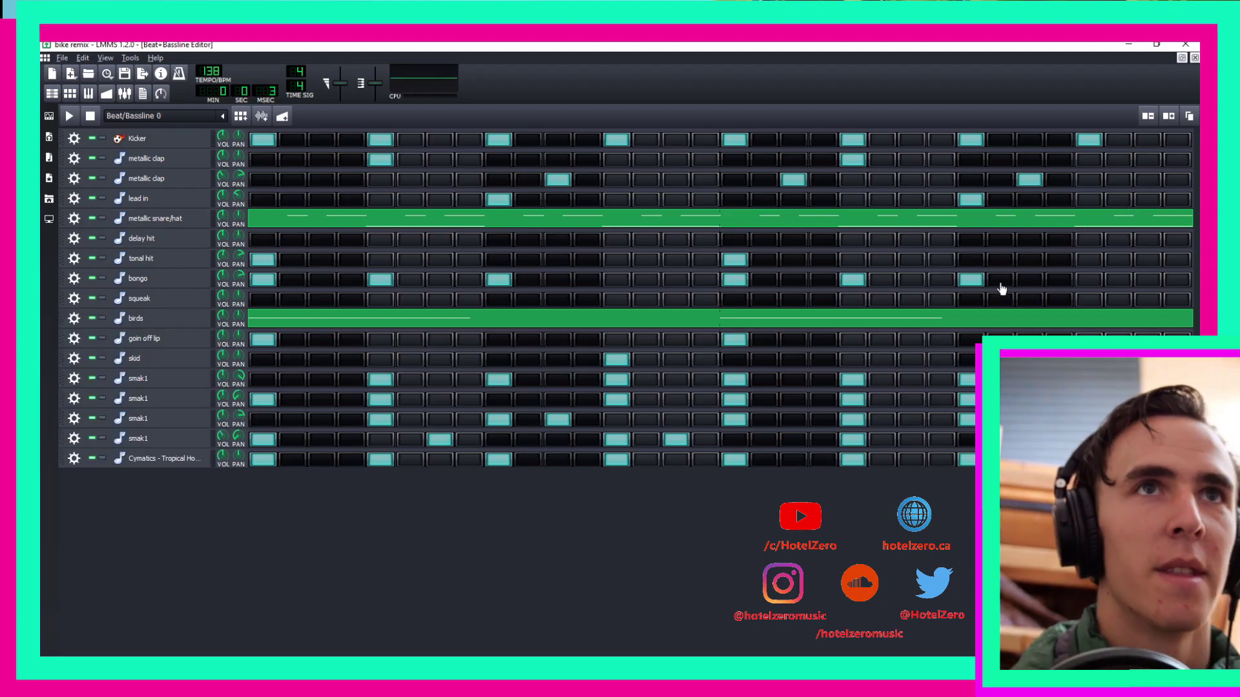
click(49, 156)
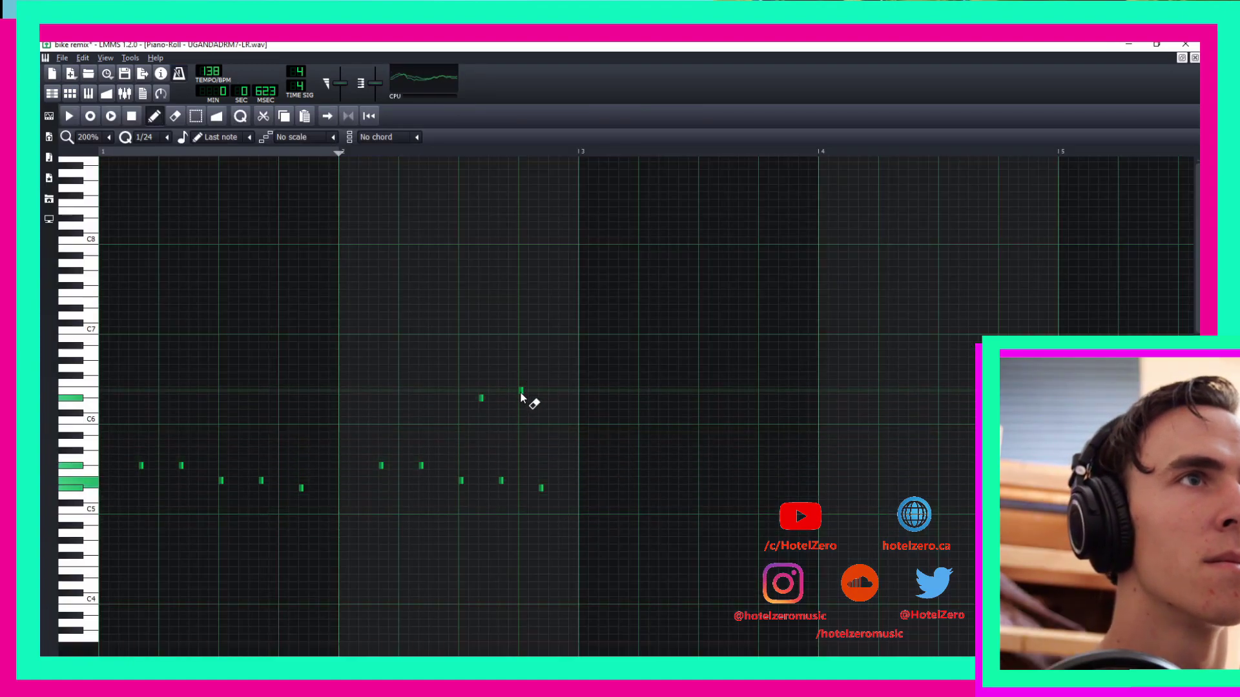
Draw one more note in the UGANDADRM7-LR.wav melody and return to the Beat+Bassline Editor with F6.
click(522, 413)
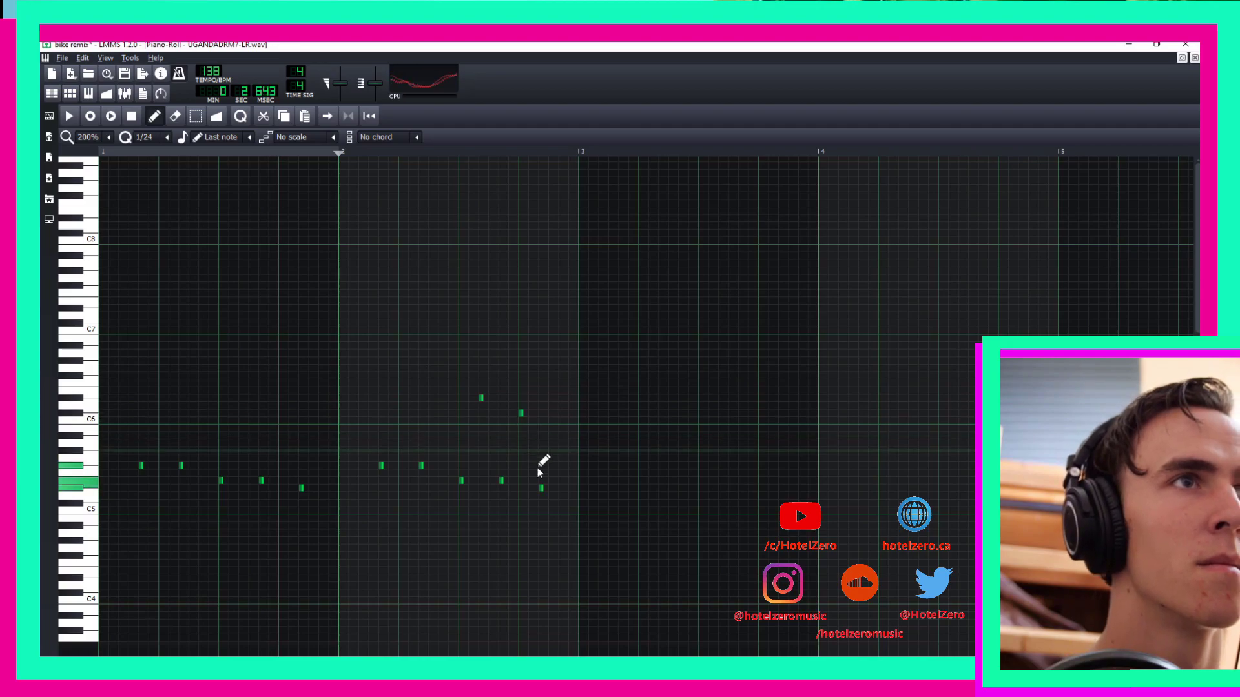
key(F6)
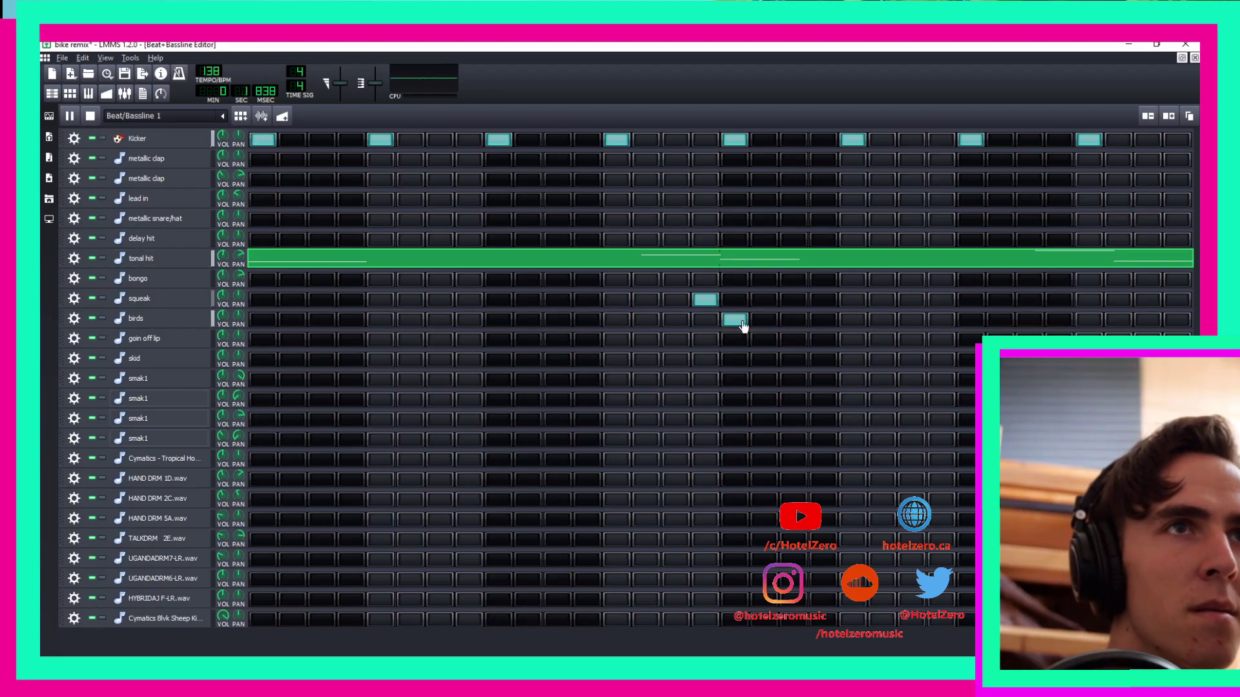
Draw a bar-2 note into the birds pattern, collapse the instrument panel and play the song.
right_click(743, 326)
click(773, 331)
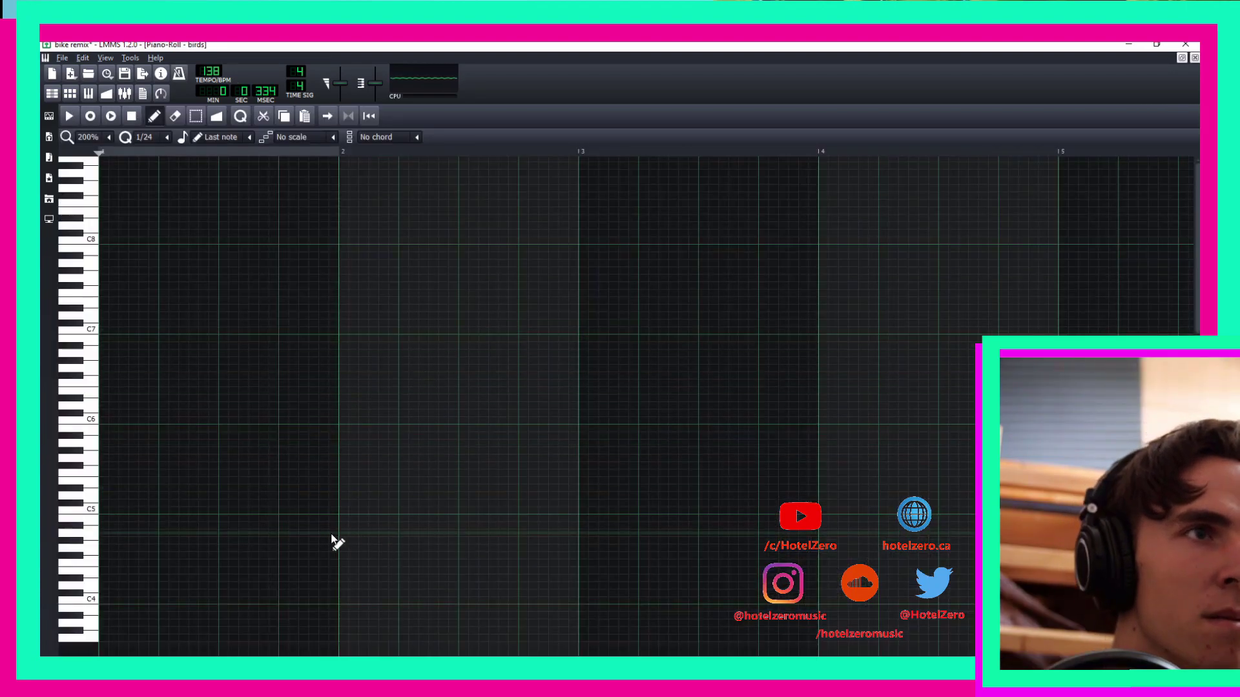
mouse_move(333, 537)
mouse_down()
mouse_move(545, 540)
mouse_move(464, 541)
mouse_up()
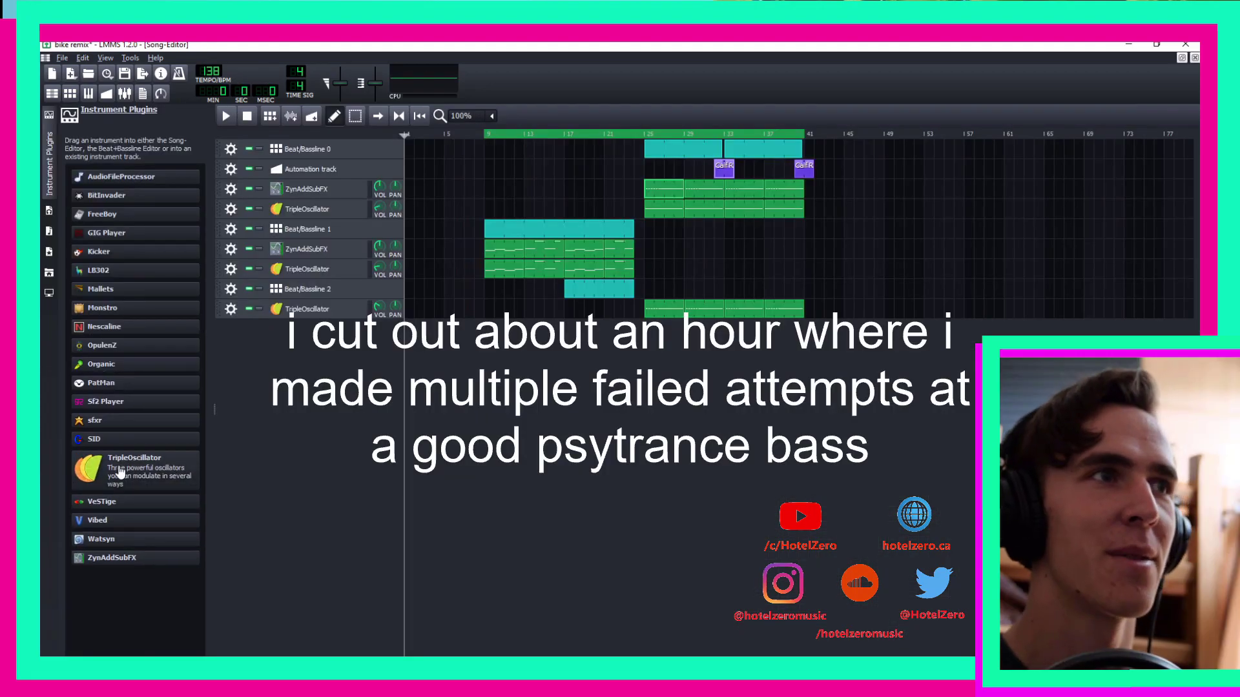
click(49, 165)
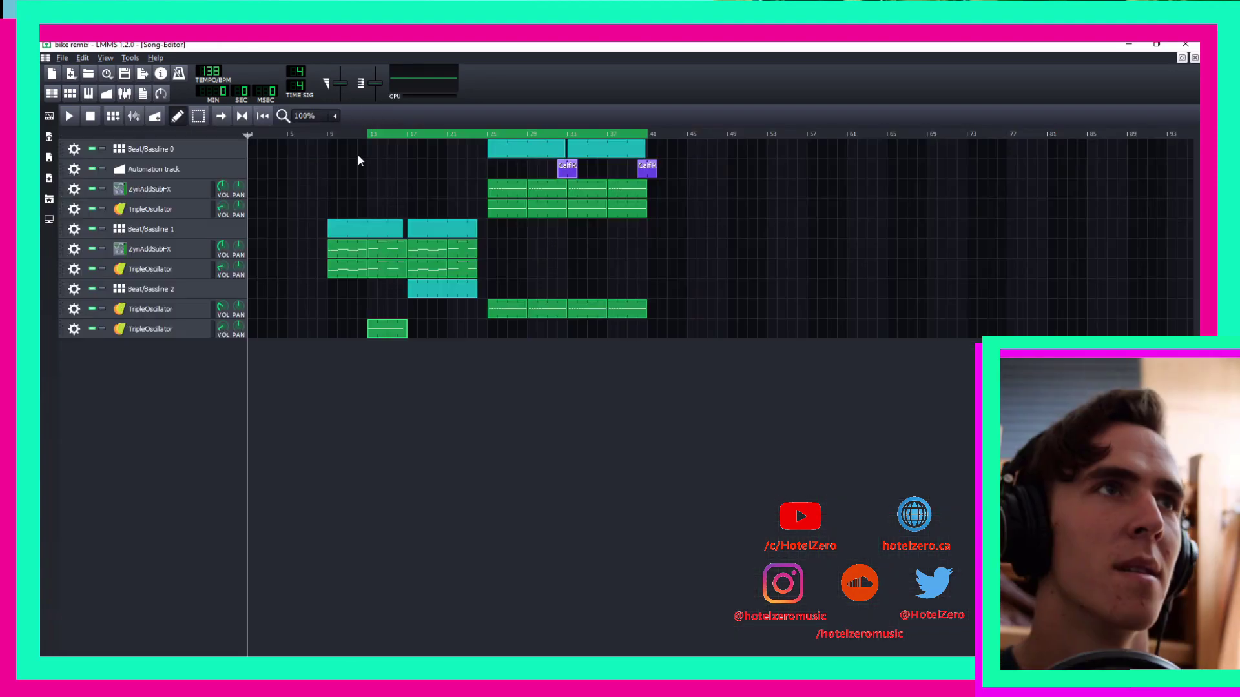
key(space)
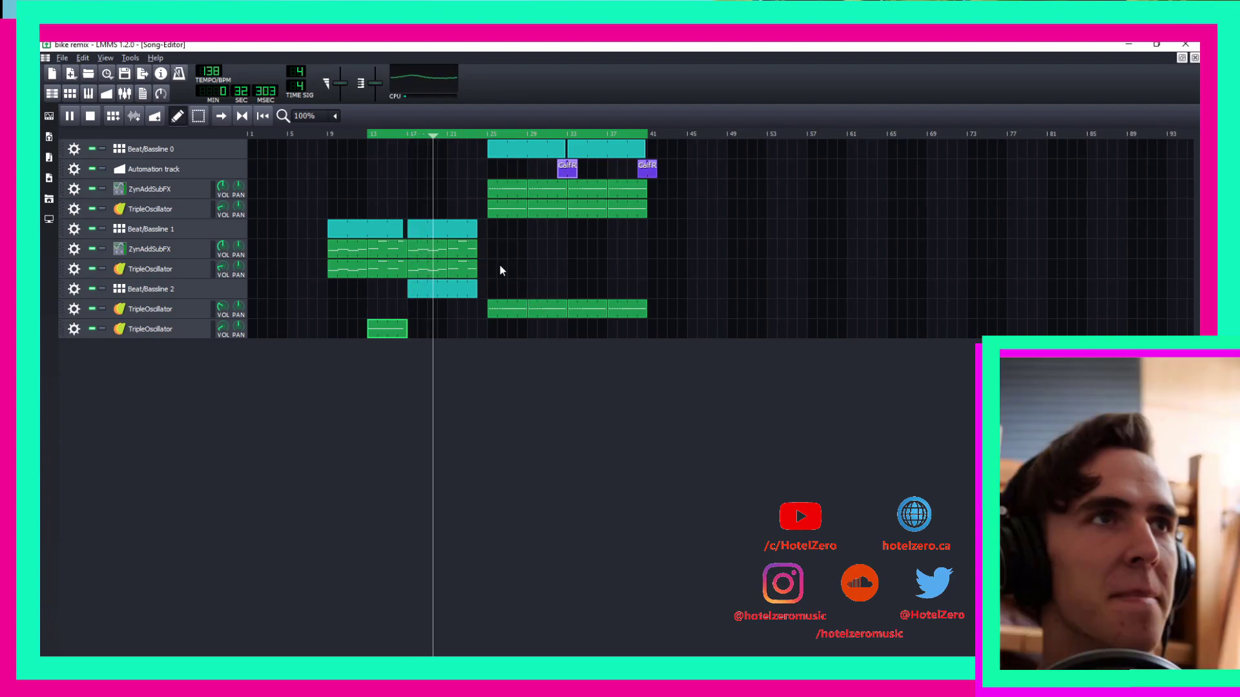
Stop the song playback and open Beat/Bassline 2 for editing.
key(space)
double_click(454, 296)
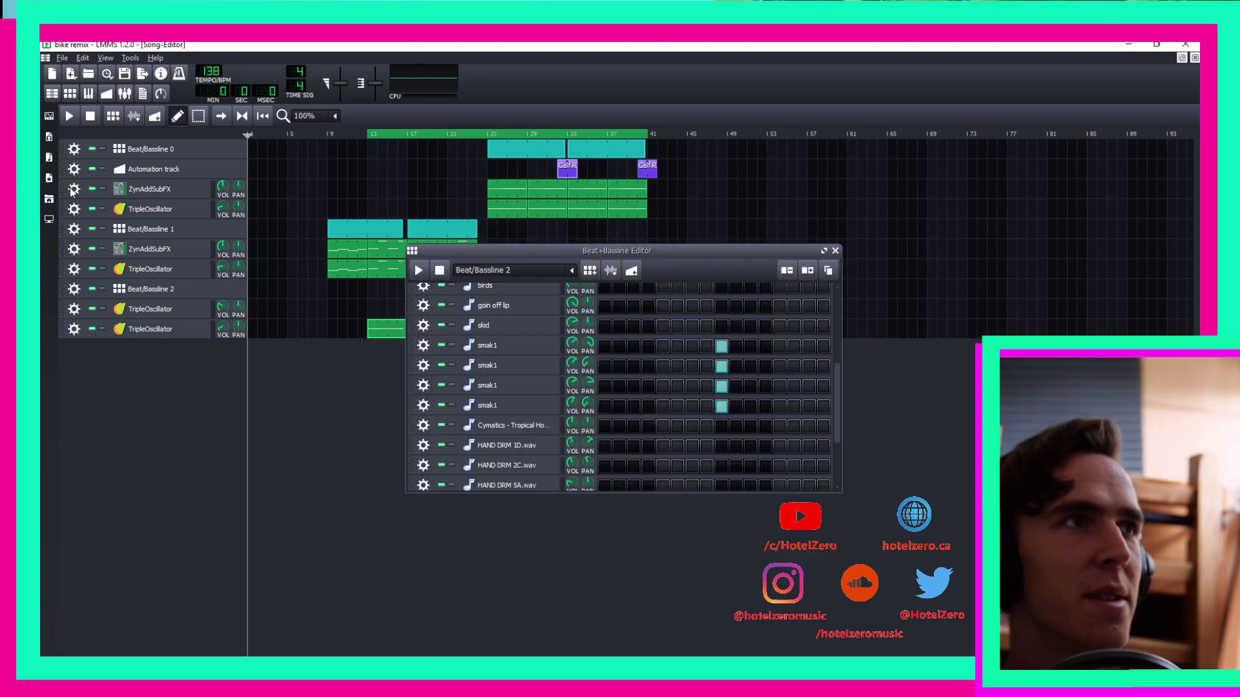
click(50, 178)
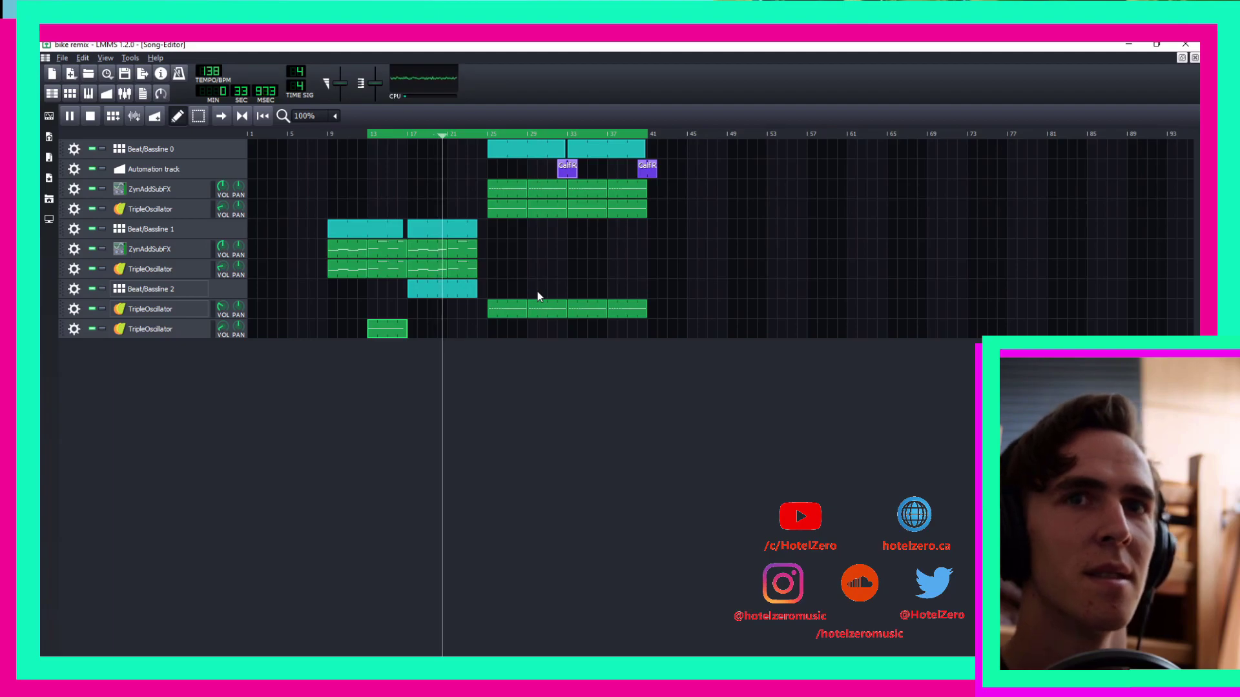
Raise the two pickup fill notes before bar 4 in the TripleOscillator bass pattern.
double_click(537, 308)
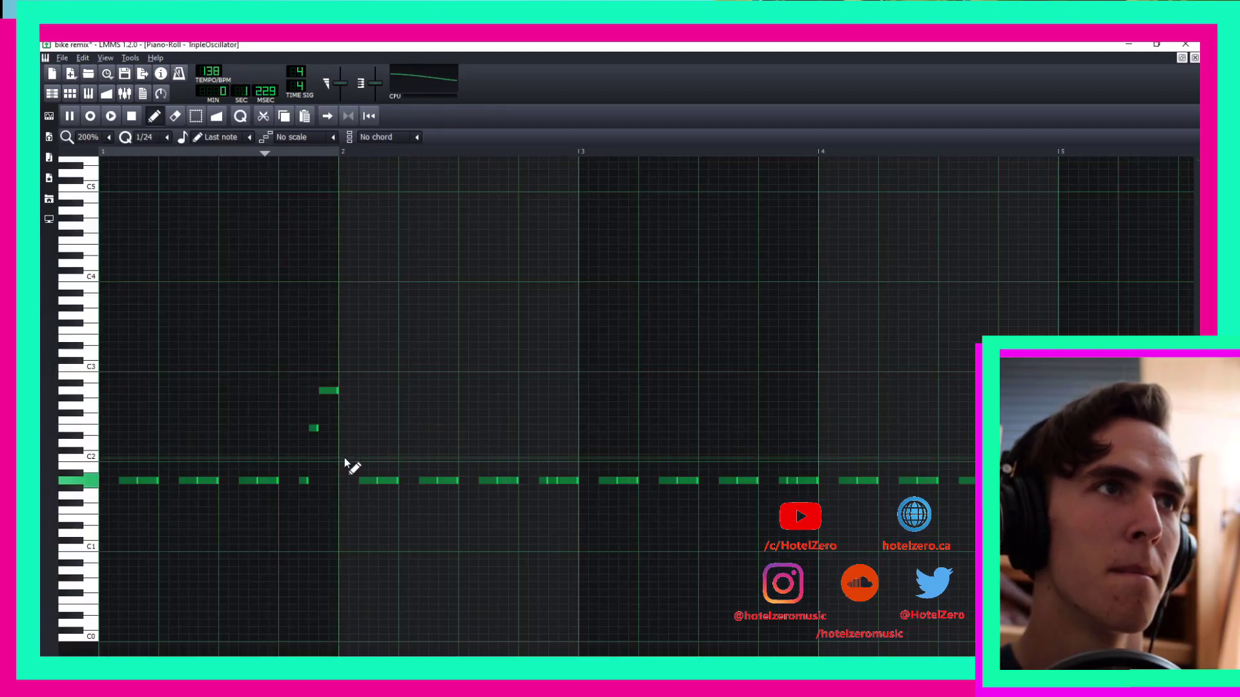
key(space)
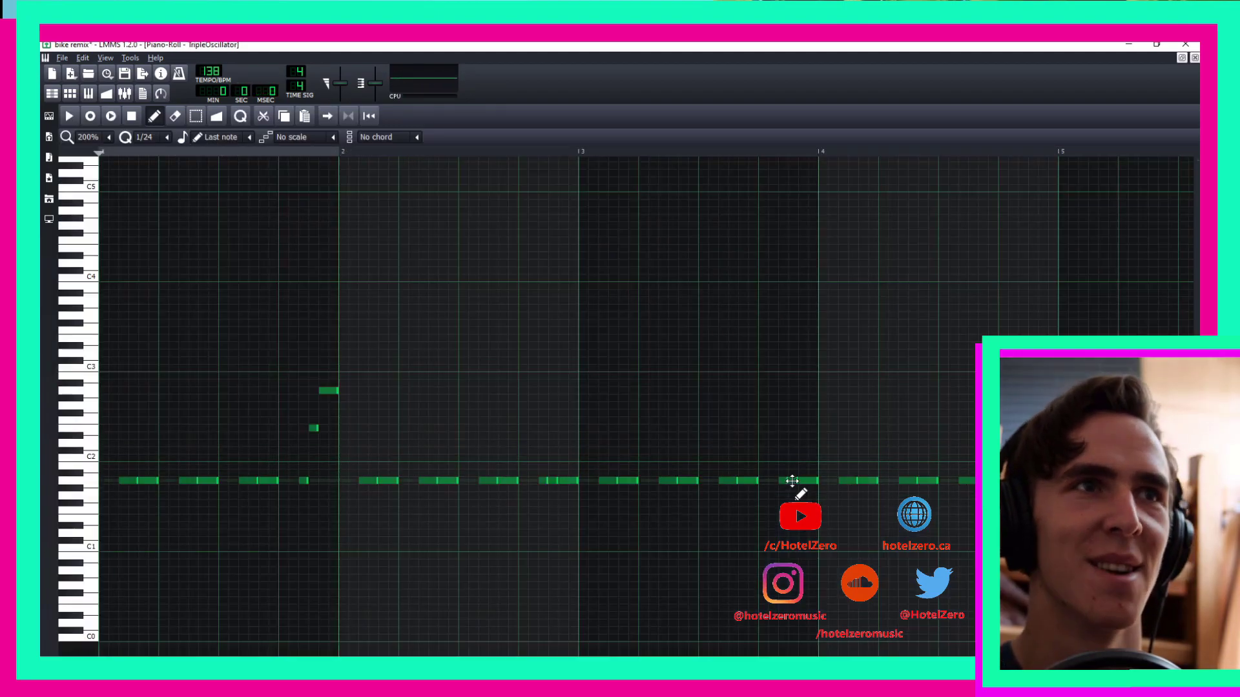
drag(792, 481, 794, 428)
drag(811, 483, 813, 394)
key(space)
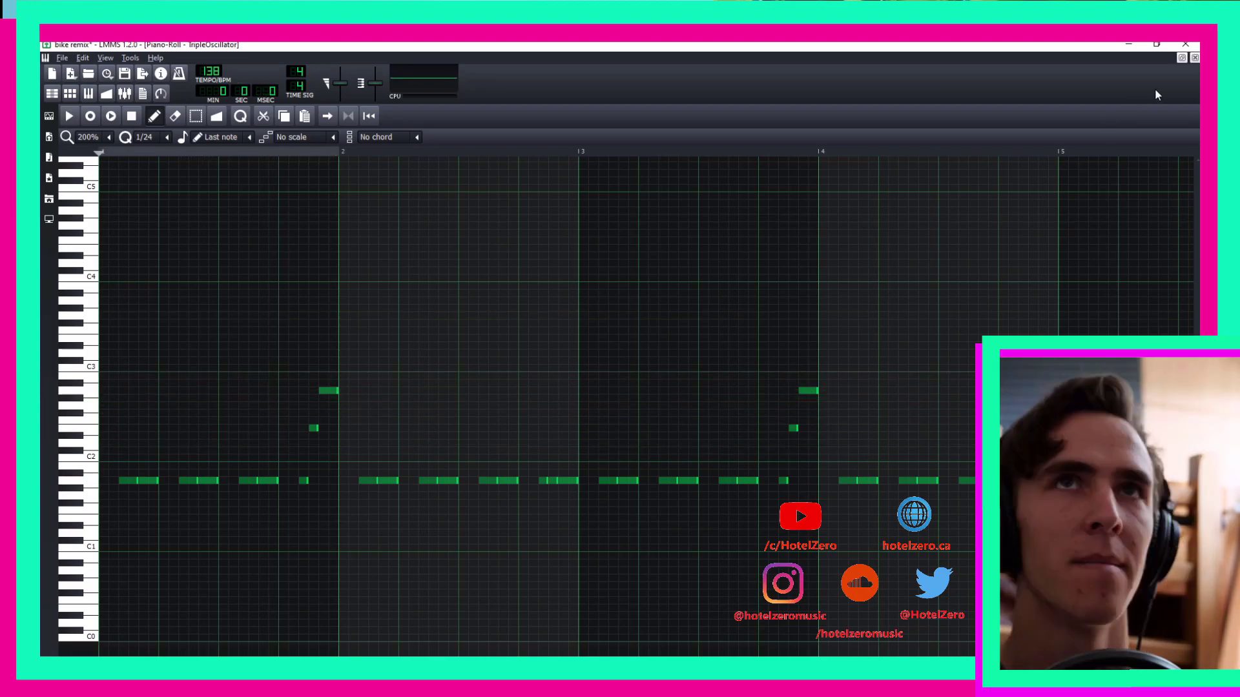
click(1195, 58)
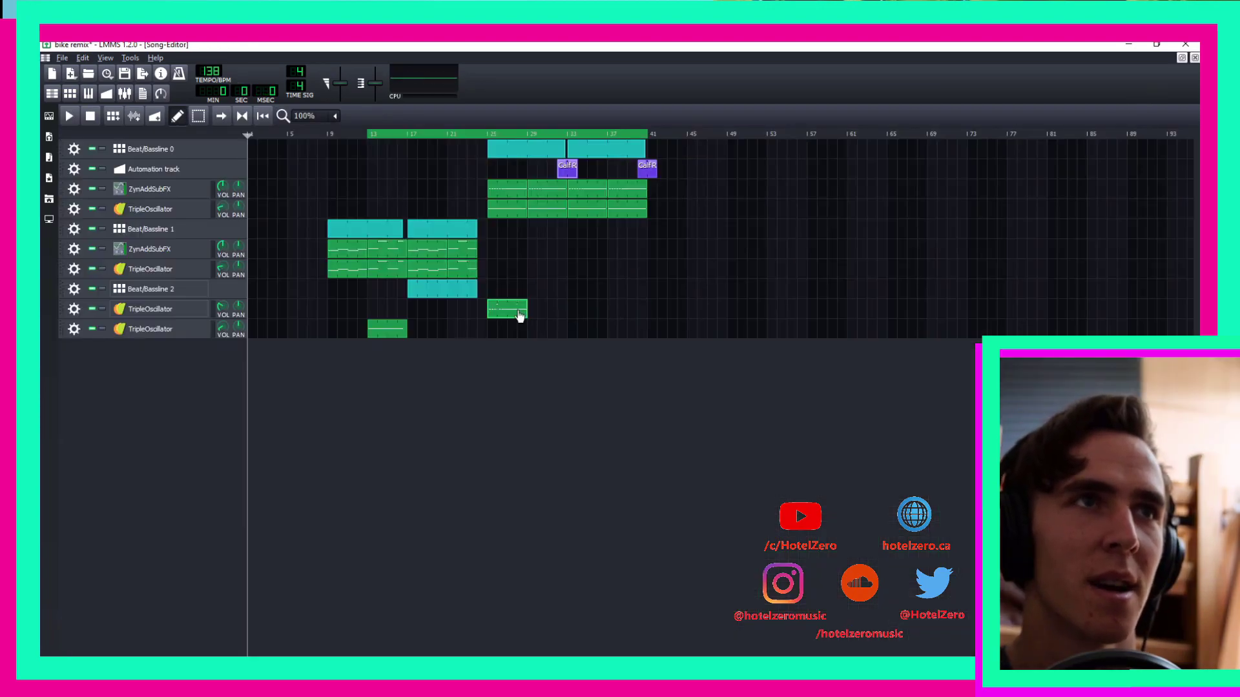
Clone the bass pattern so it repeats through bars 25–41.
right_click(531, 312)
click(562, 386)
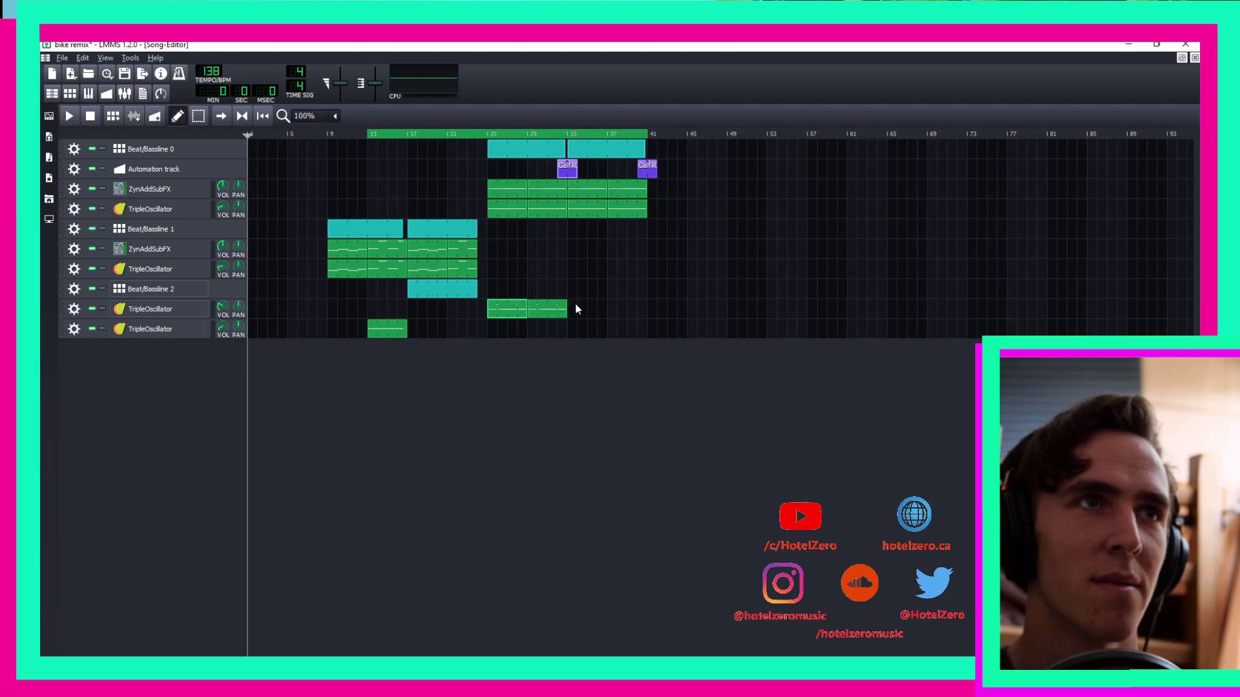
right_click(577, 309)
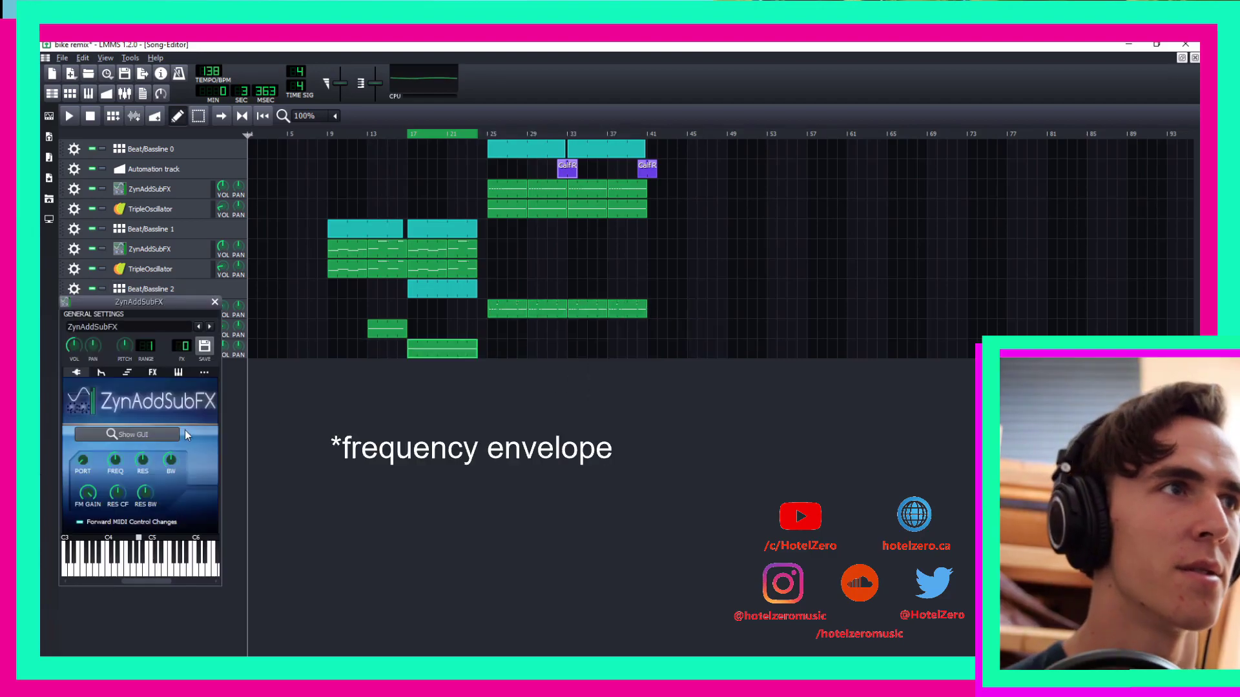
click(152, 373)
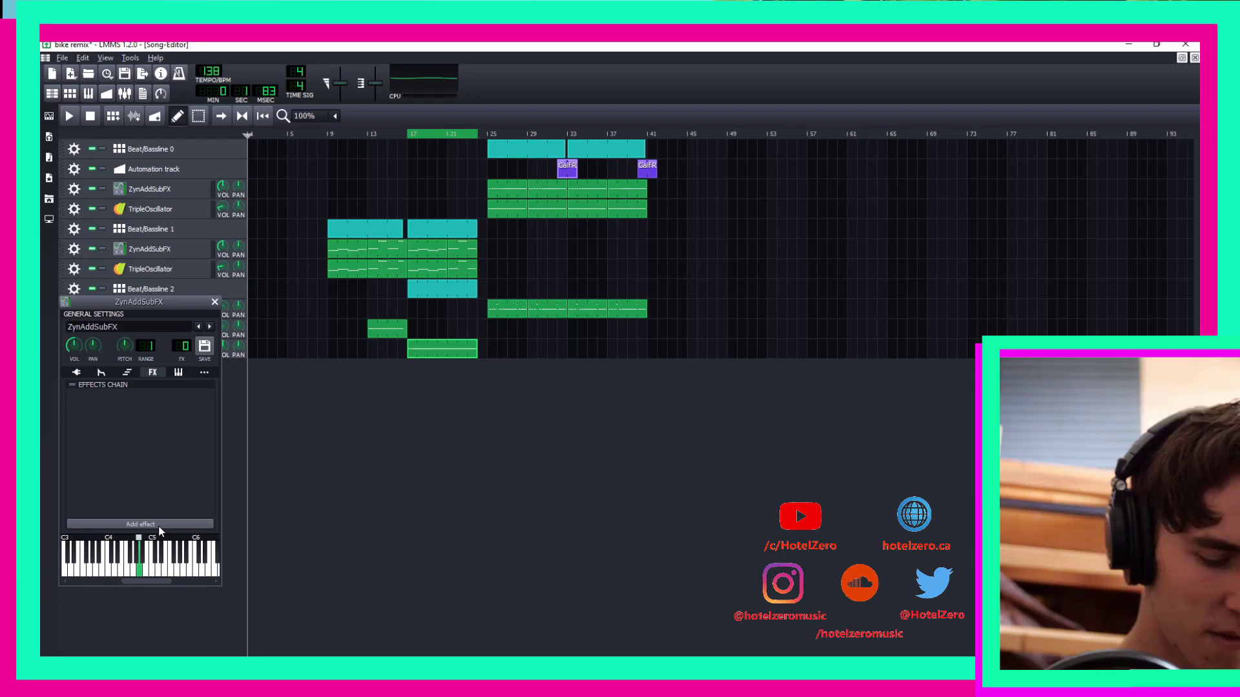
In FreeMode, raise the riser's global frequency envelope steadily to 64 over about 13 seconds.
click(157, 525)
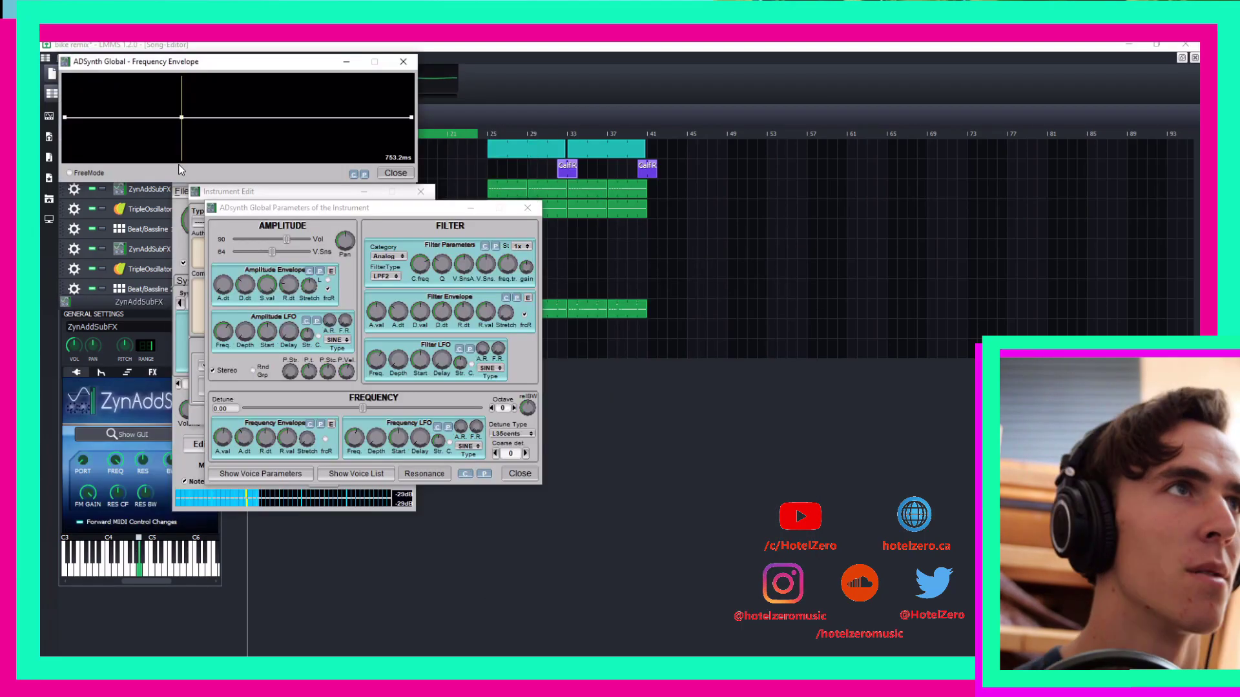
click(102, 173)
drag(180, 119, 377, 77)
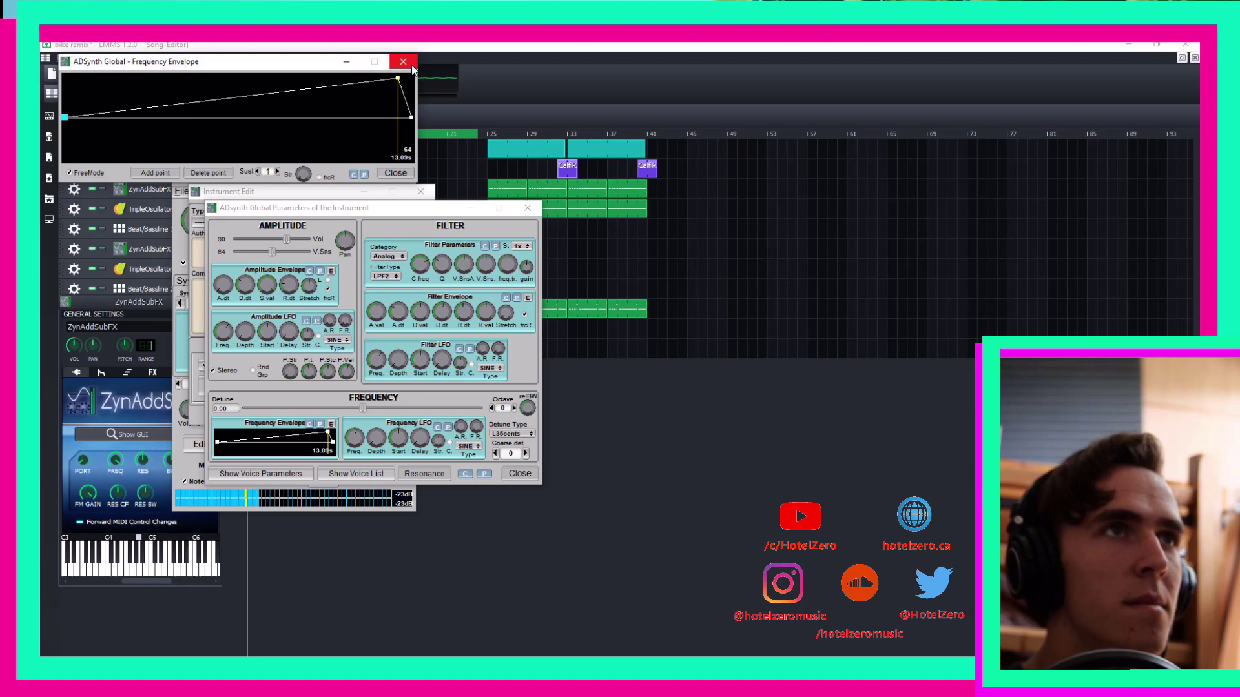
click(403, 62)
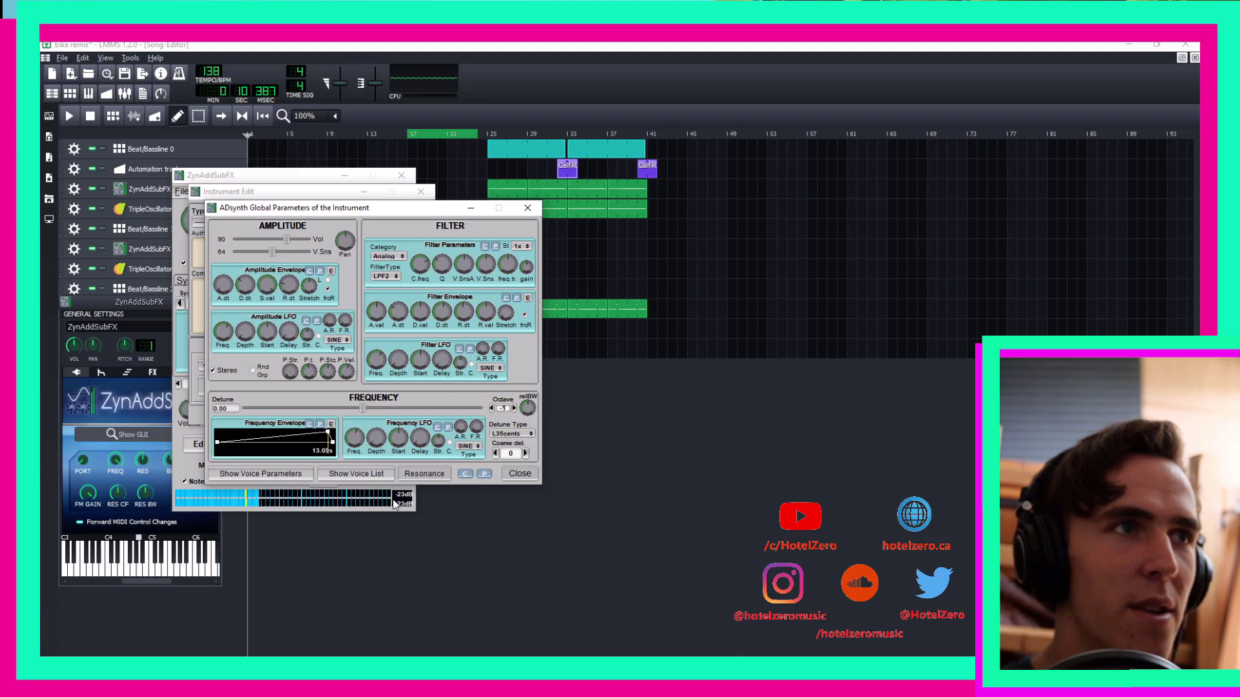
Copy voice 1's settings and paste them into voice 2.
click(260, 473)
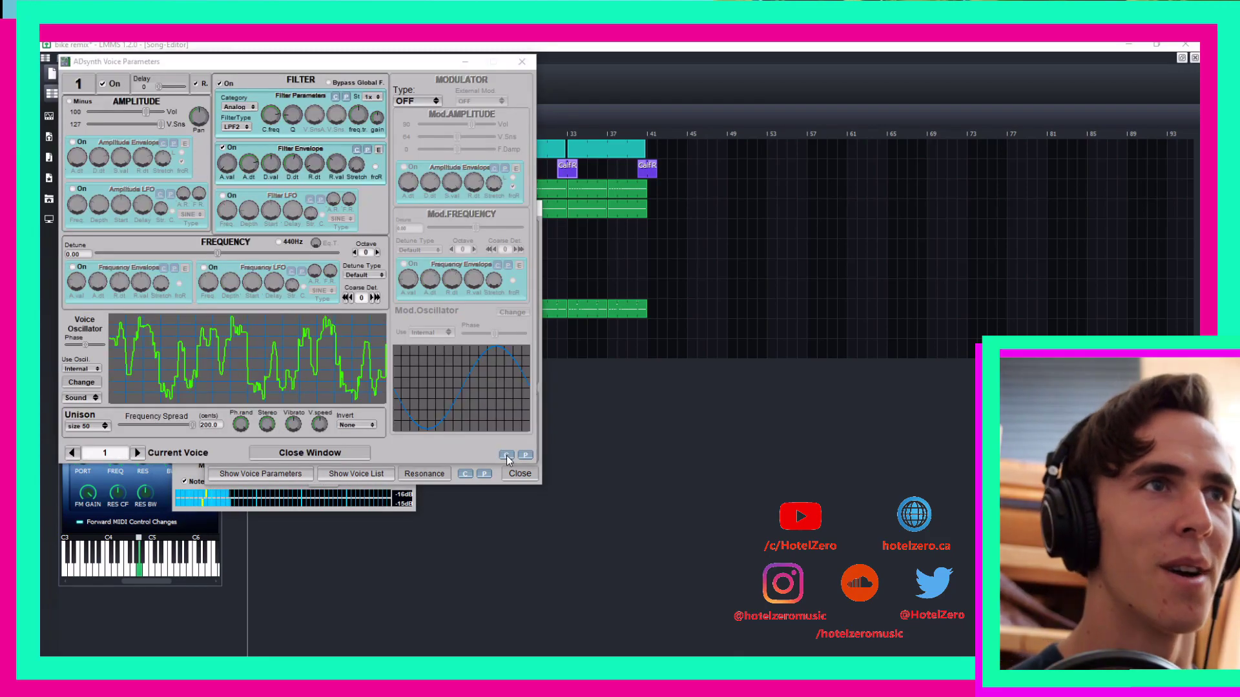
click(507, 456)
click(134, 354)
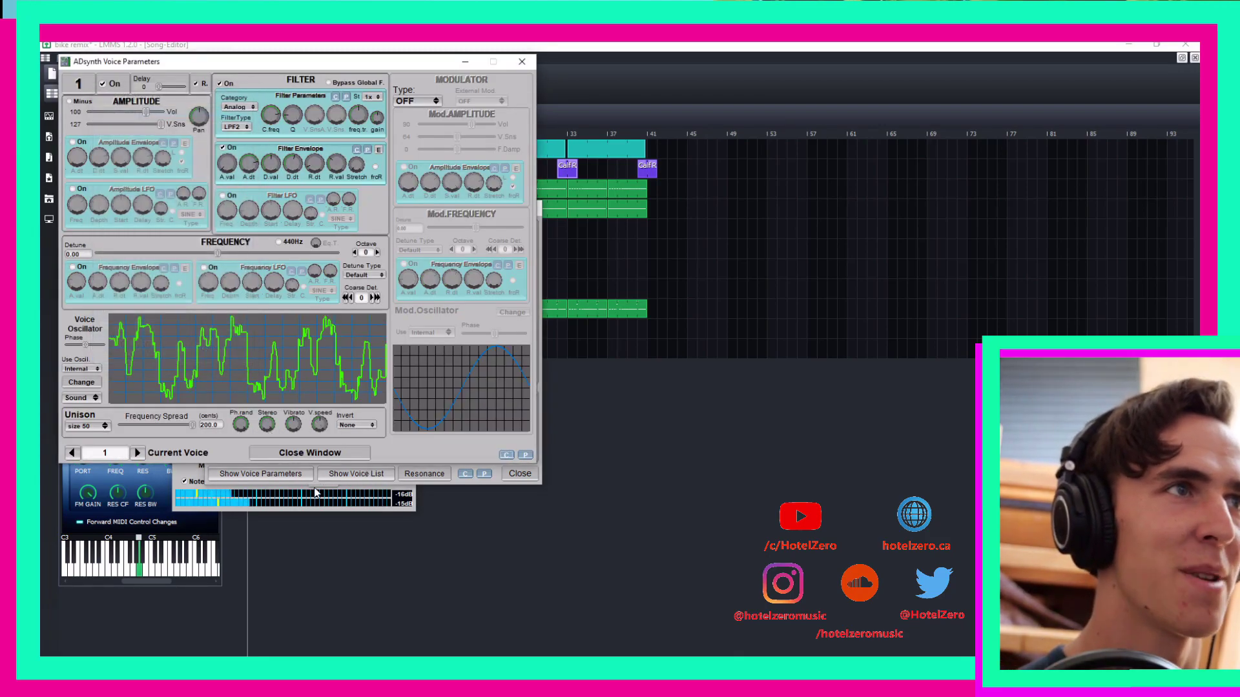
click(137, 452)
click(526, 456)
click(139, 365)
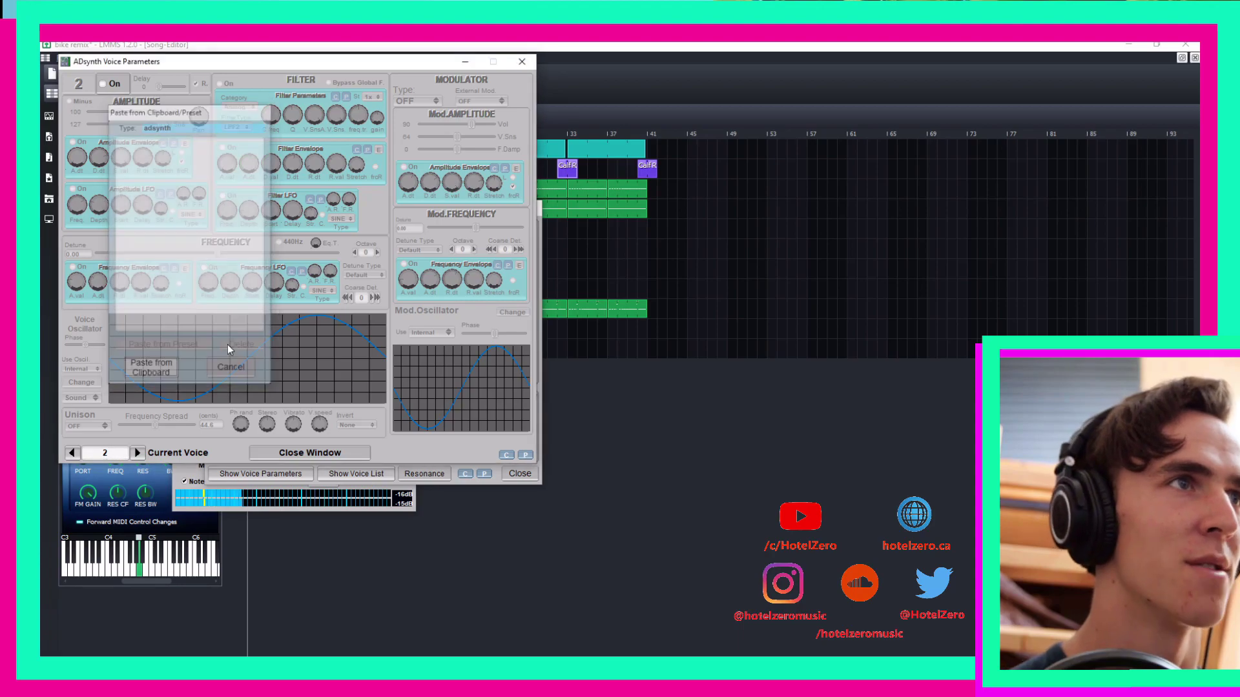
Give voice 2's oscillator a Saw base function with Rev base-function modulation.
click(82, 382)
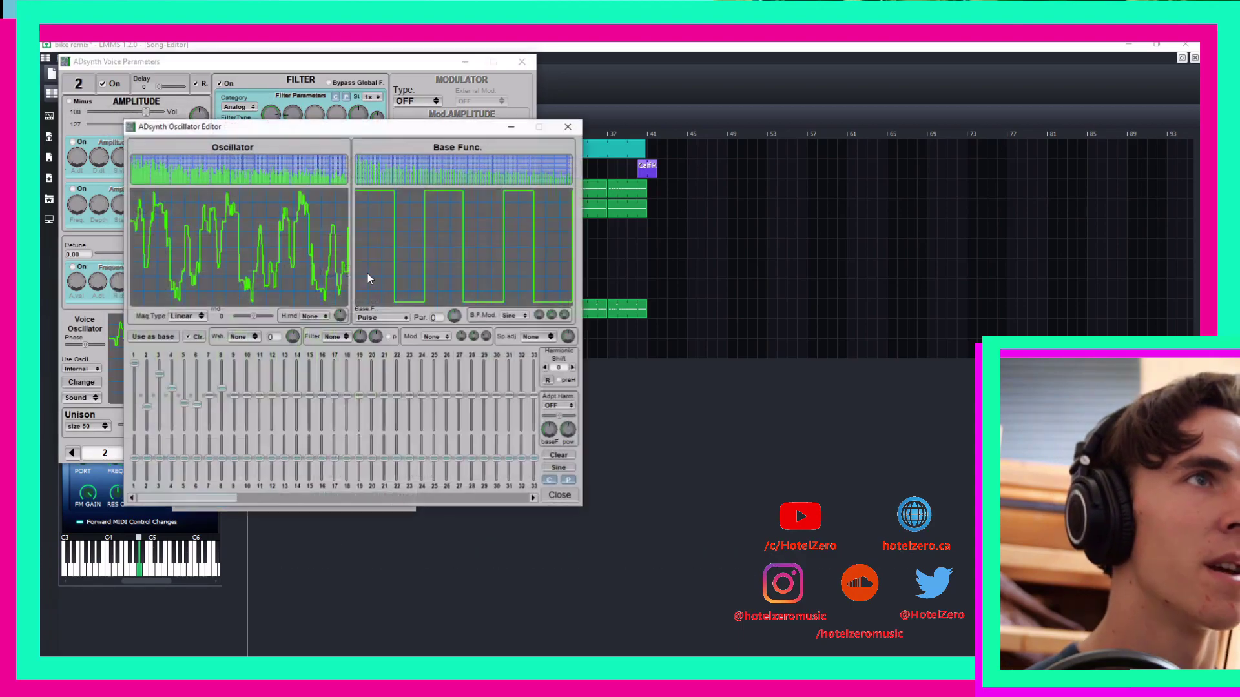
click(384, 317)
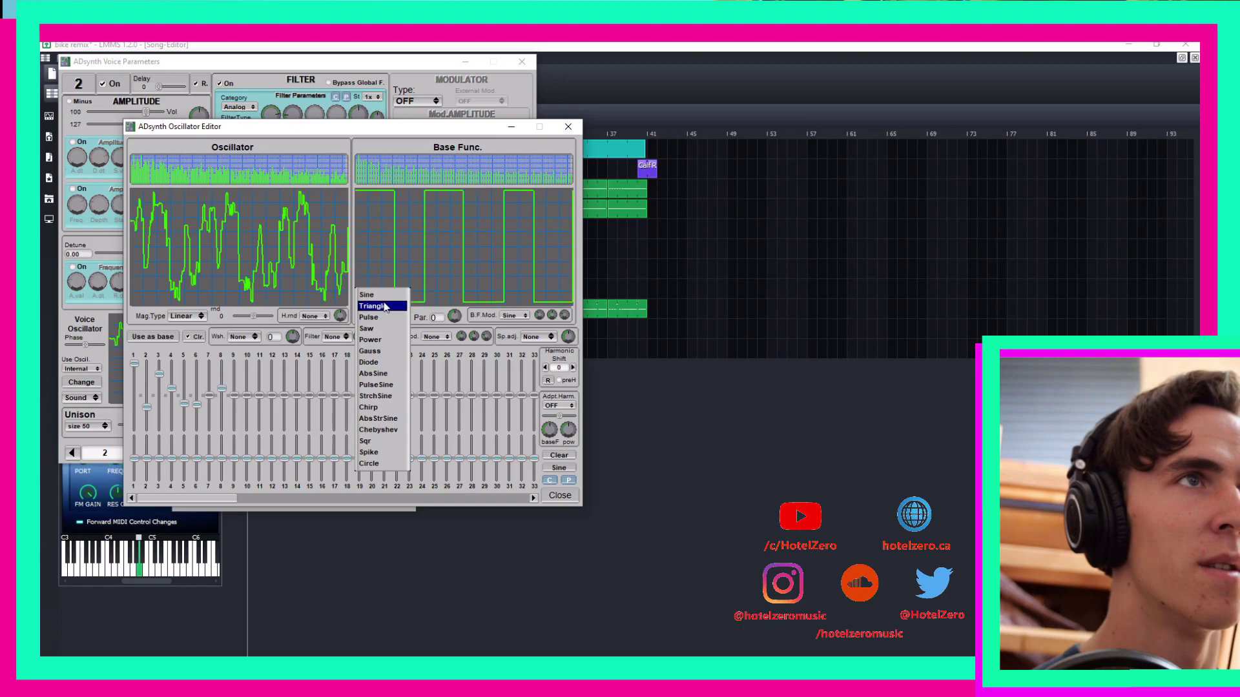
click(384, 329)
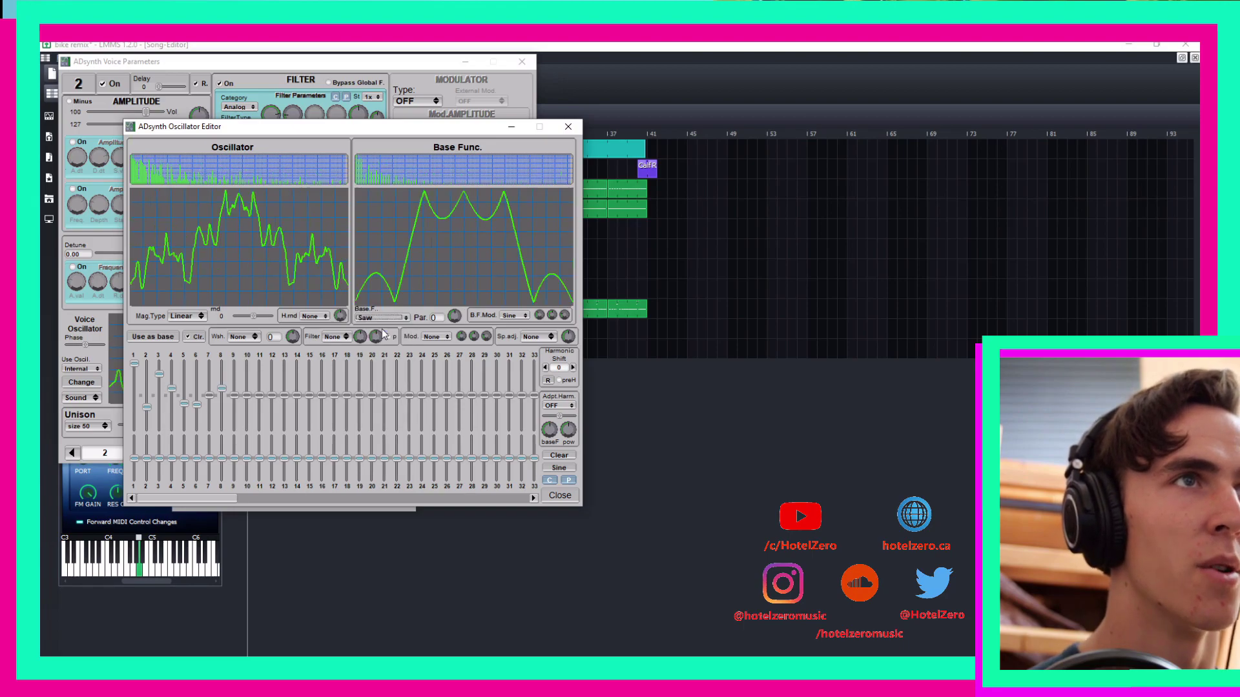
click(514, 316)
click(514, 306)
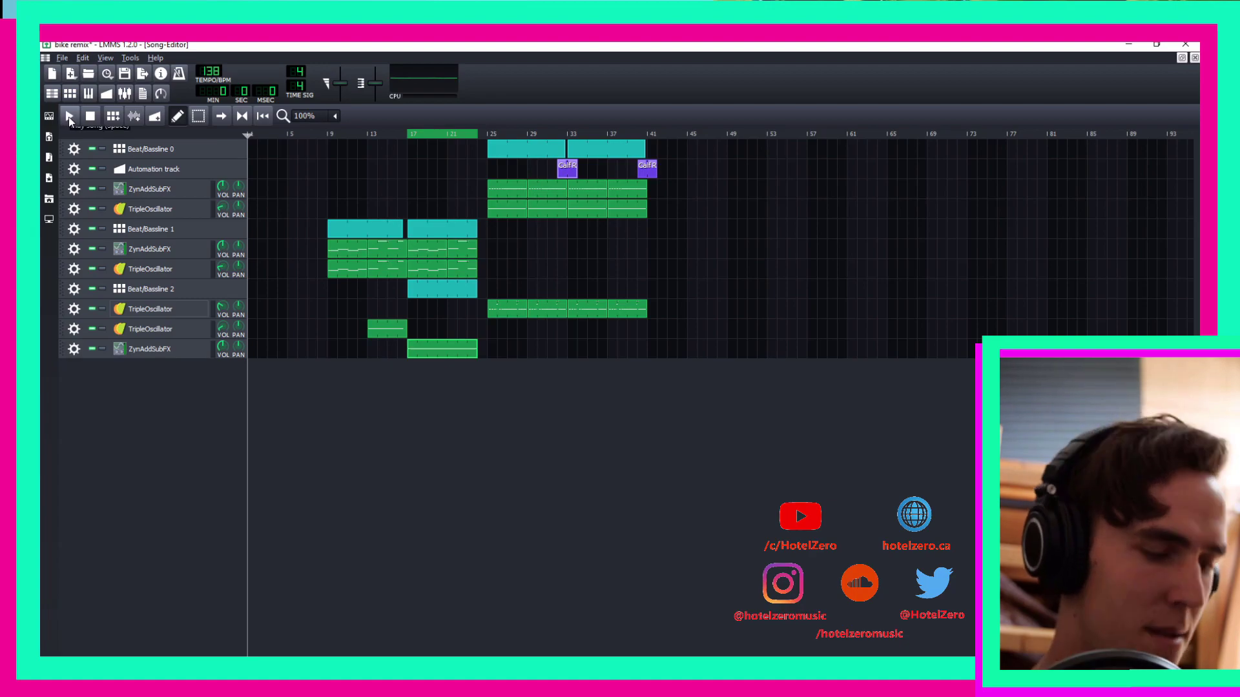
Play the song, then set the loop to run from bar 9 to bar 41.
click(69, 118)
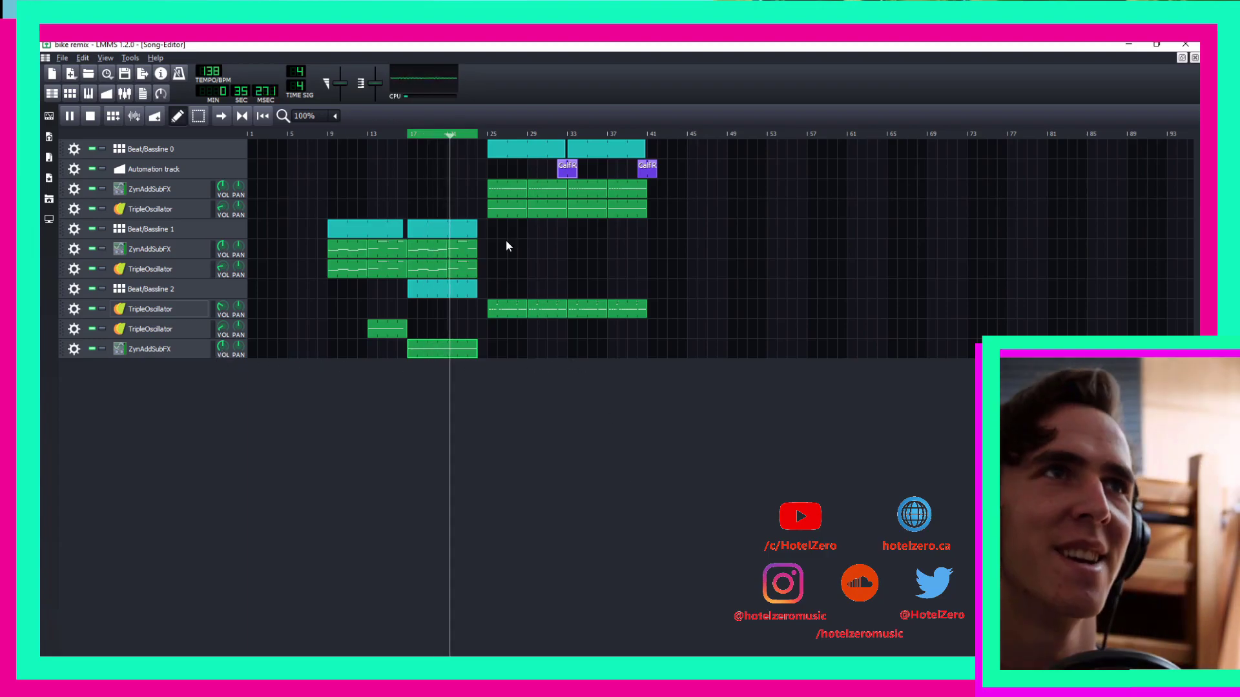
right_click(657, 134)
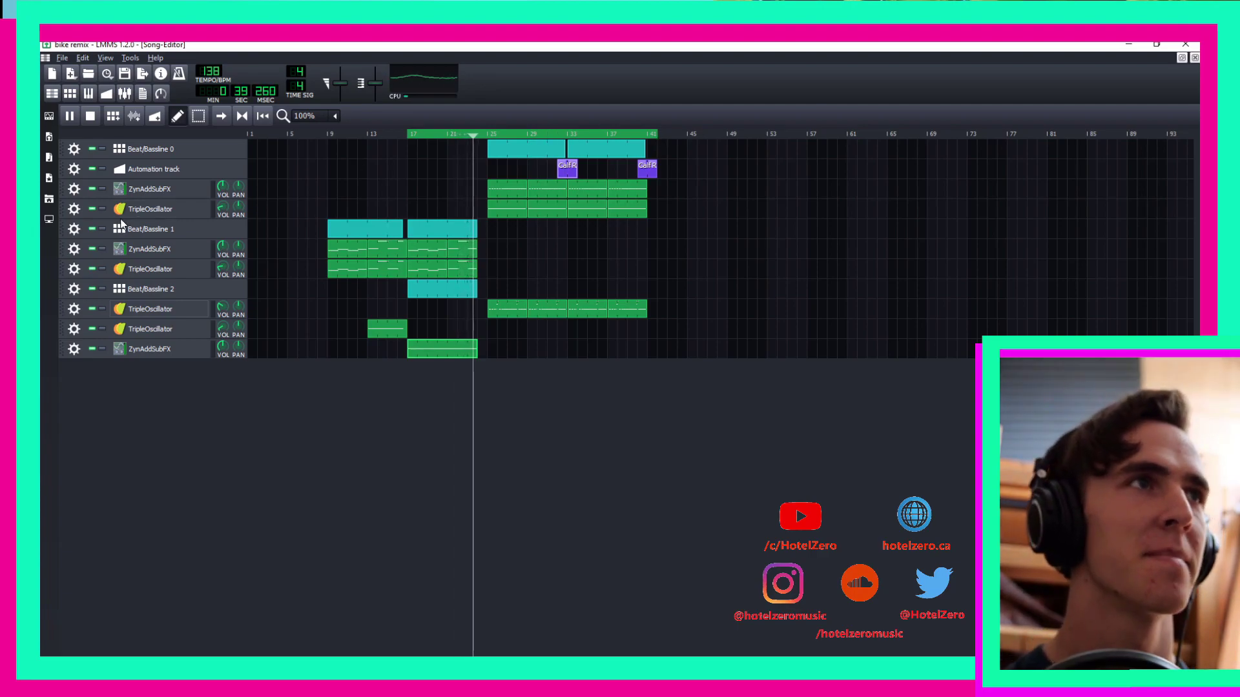
click(89, 117)
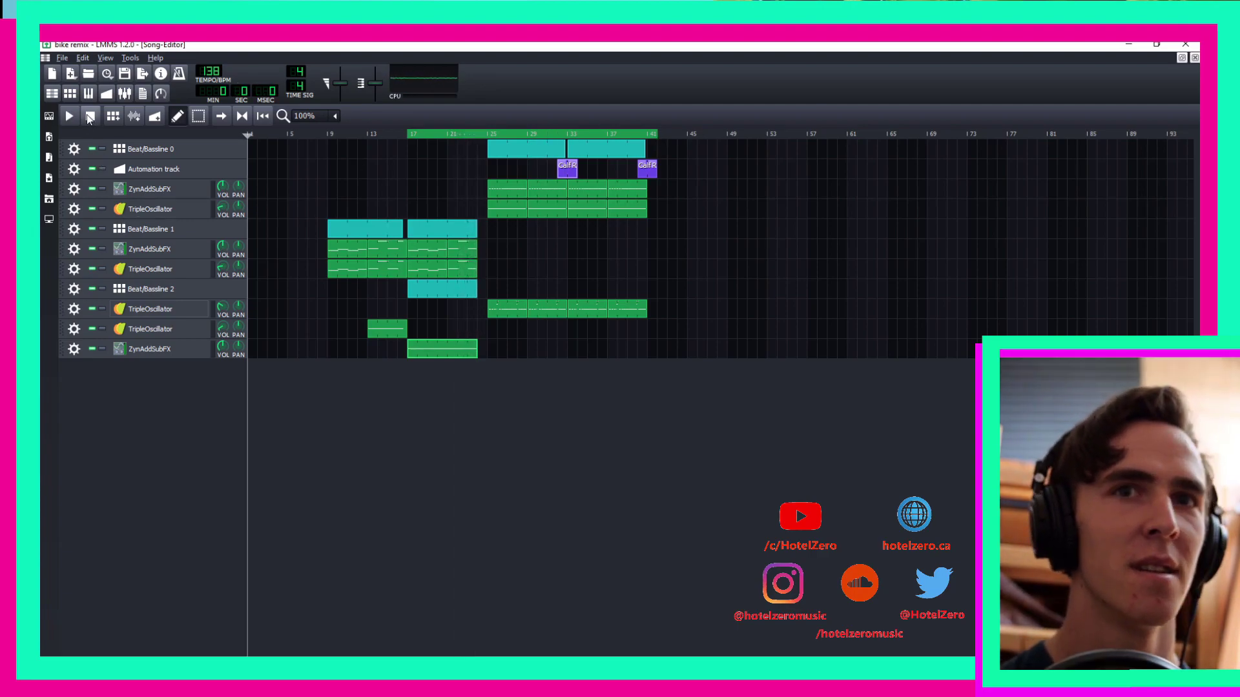
right_click(326, 134)
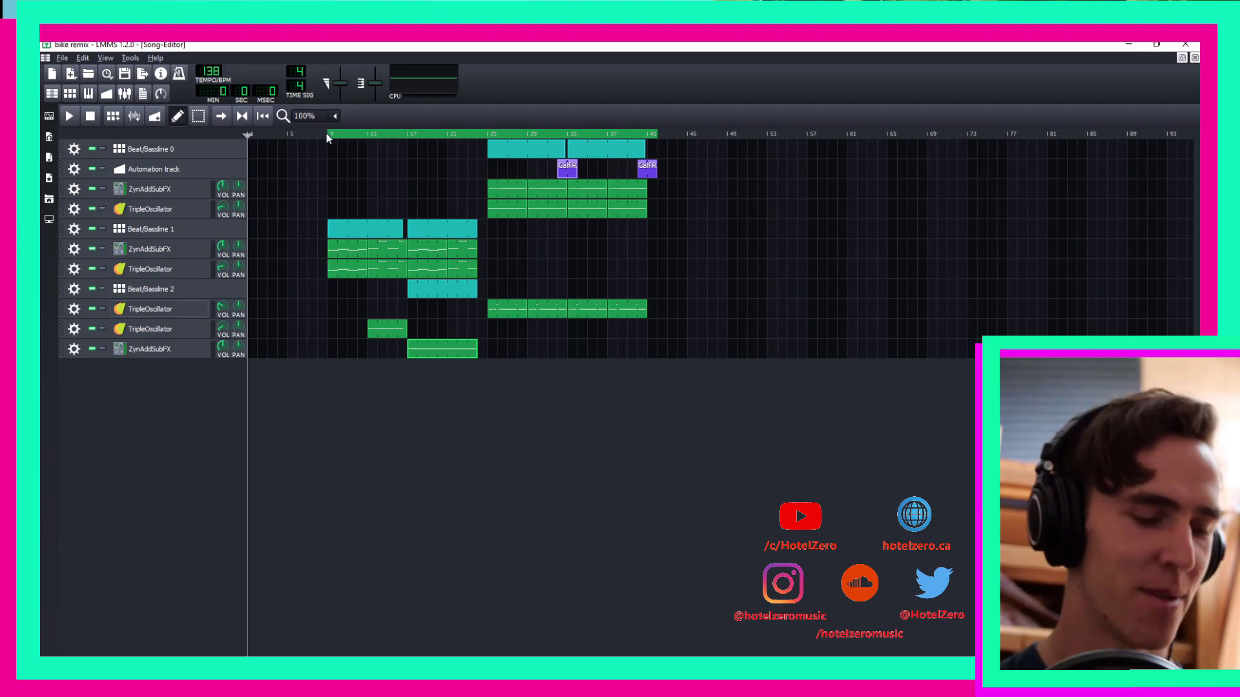